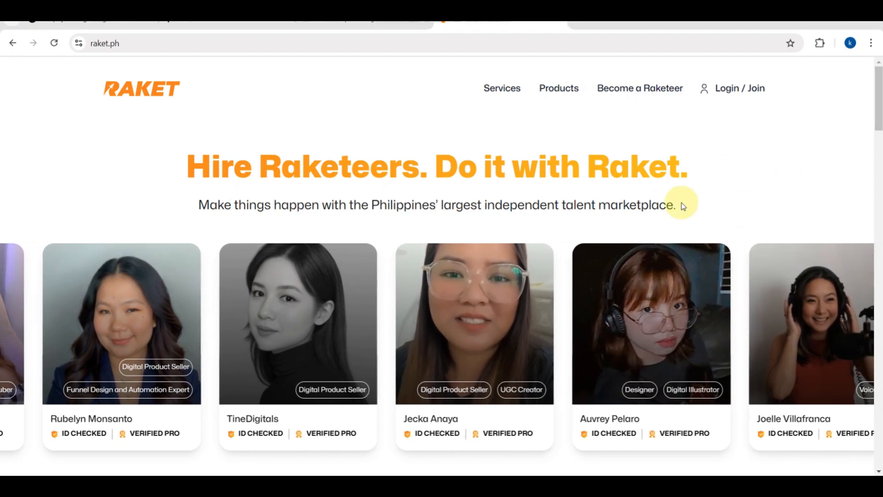
Step: Look over the Raket.ph homepage, from the featured Raketeers through the service and product sections to the community testimonials
{"action": "scroll", "coordinate": [641, 270], "scroll_direction": "down", "scroll_amount": 1}
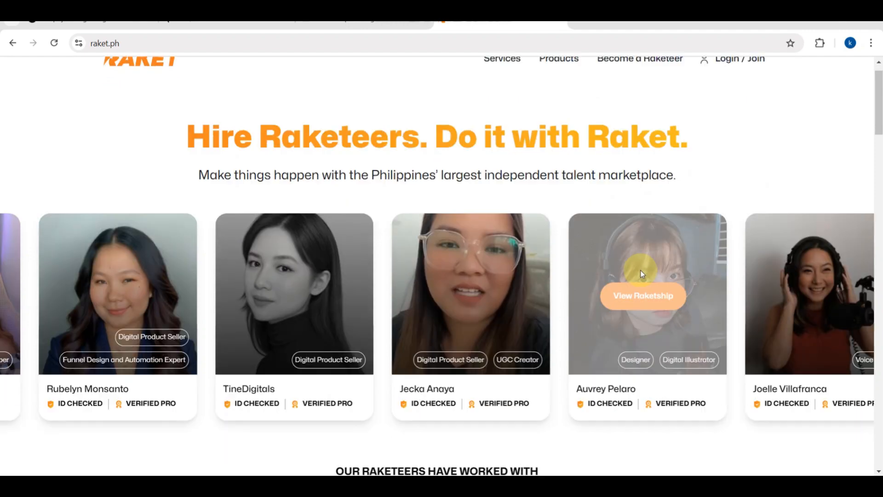
{"action": "scroll", "coordinate": [642, 275], "scroll_direction": "down", "scroll_amount": 1}
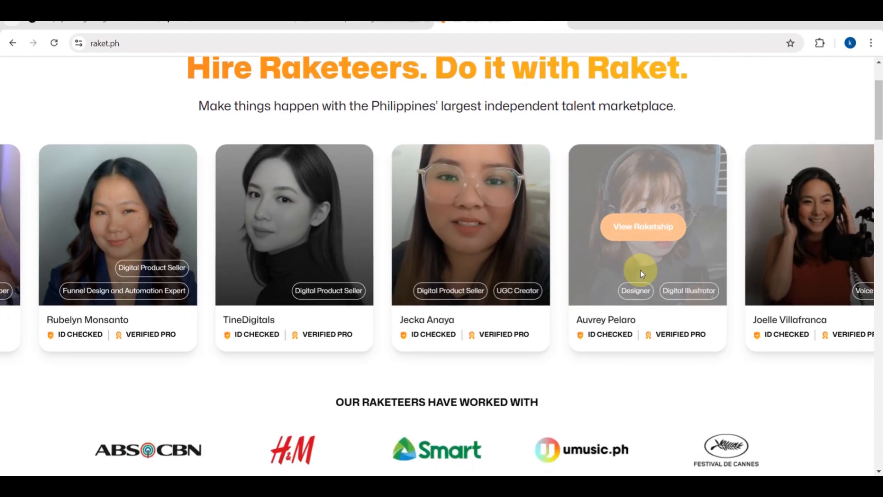
{"action": "scroll", "coordinate": [640, 269], "scroll_direction": "down", "scroll_amount": 1}
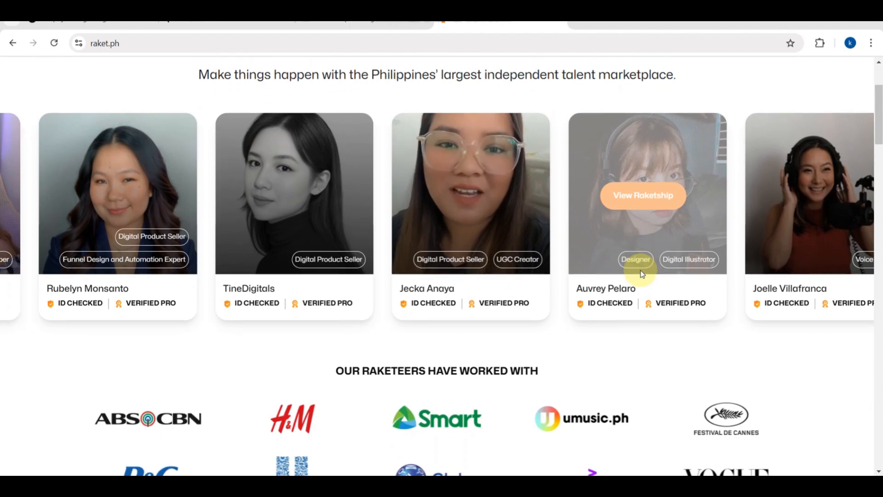
{"action": "scroll", "coordinate": [538, 363], "scroll_direction": "down", "scroll_amount": 2}
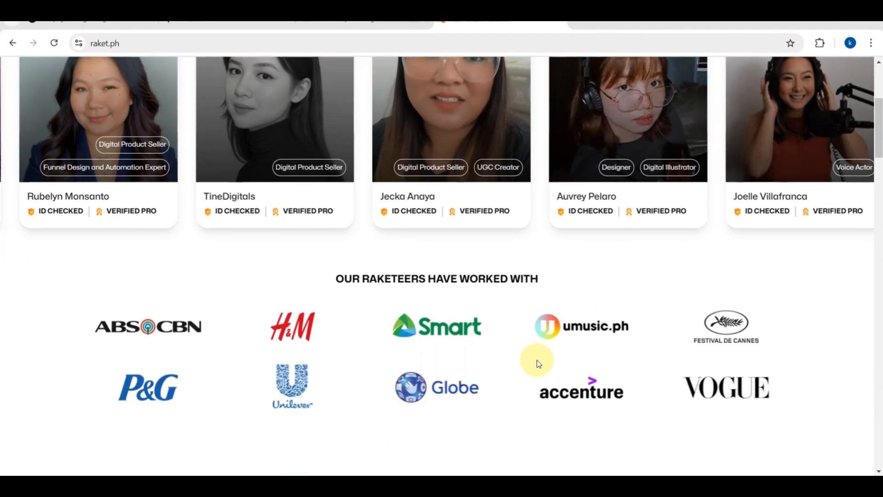
{"action": "scroll", "coordinate": [537, 360], "scroll_direction": "down", "scroll_amount": 3}
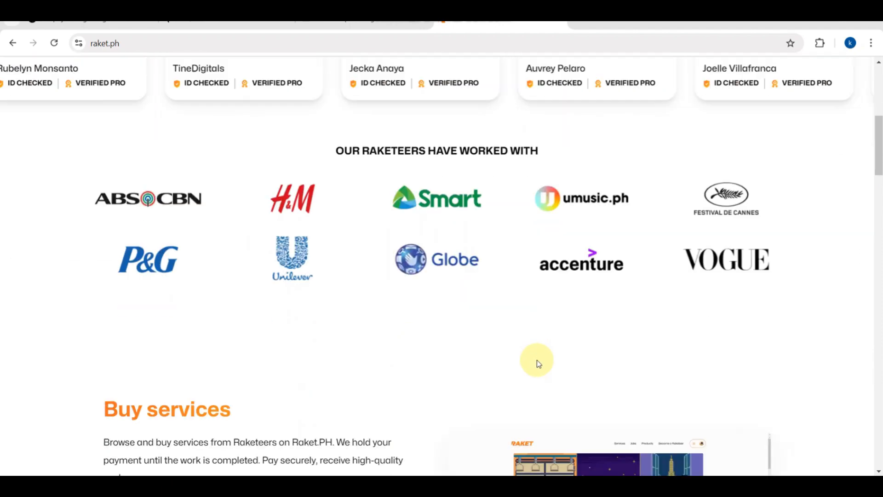
{"action": "scroll", "coordinate": [536, 360], "scroll_direction": "down", "scroll_amount": 3}
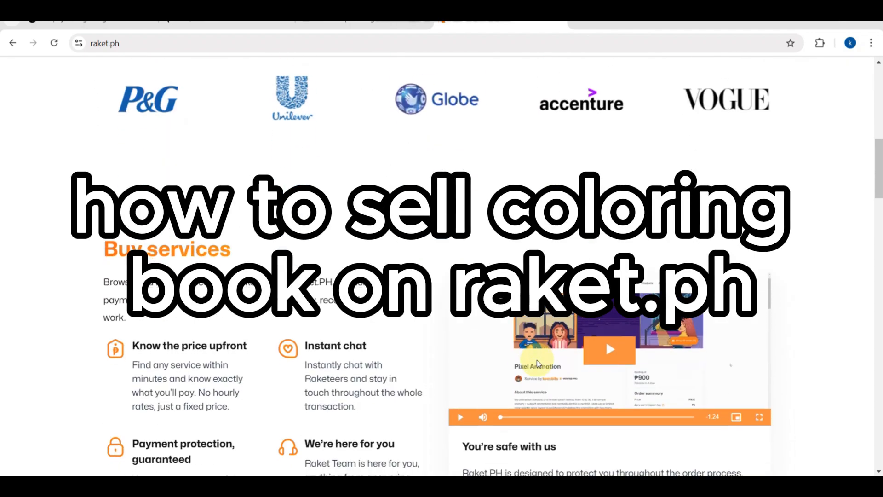
{"action": "scroll", "coordinate": [468, 258], "scroll_direction": "down", "scroll_amount": 1}
{"action": "scroll", "coordinate": [468, 261], "scroll_direction": "down", "scroll_amount": 3}
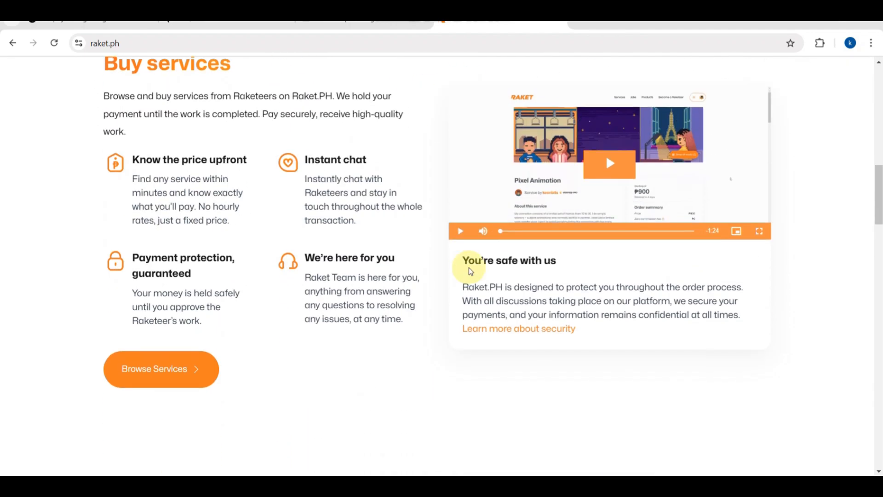
{"action": "scroll", "coordinate": [469, 267], "scroll_direction": "down", "scroll_amount": 2}
{"action": "scroll", "coordinate": [470, 268], "scroll_direction": "down", "scroll_amount": 3}
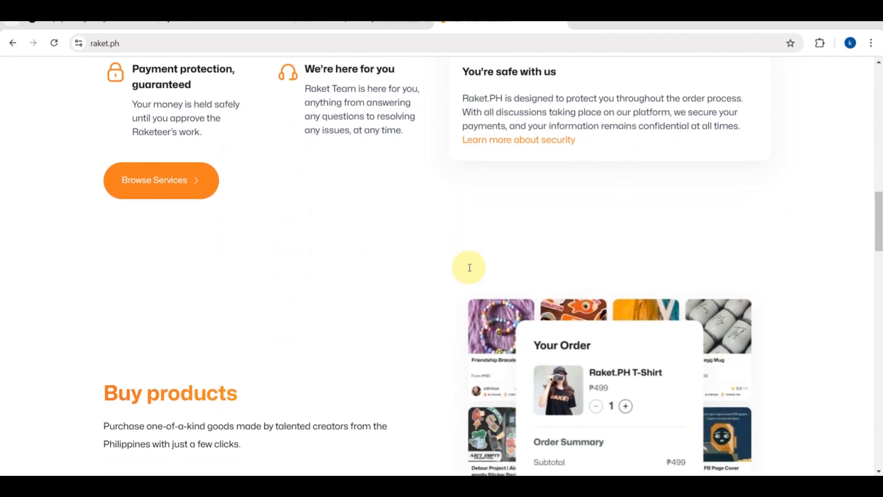
{"action": "scroll", "coordinate": [469, 268], "scroll_direction": "down", "scroll_amount": 3}
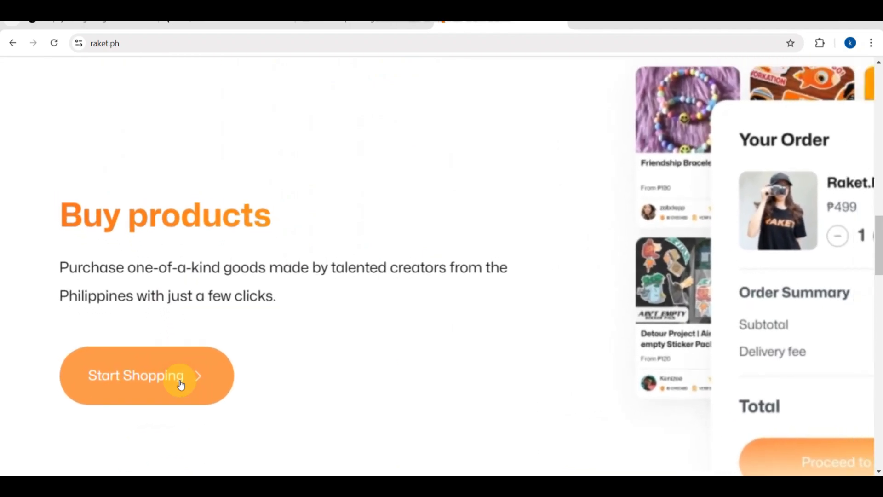
{"action": "scroll", "coordinate": [295, 363], "scroll_direction": "down", "scroll_amount": 5}
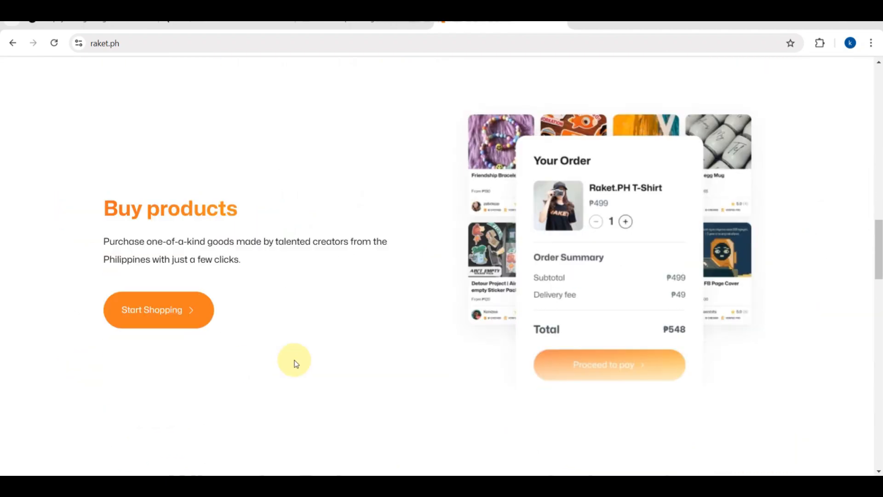
{"action": "scroll", "coordinate": [295, 363], "scroll_direction": "down", "scroll_amount": 3}
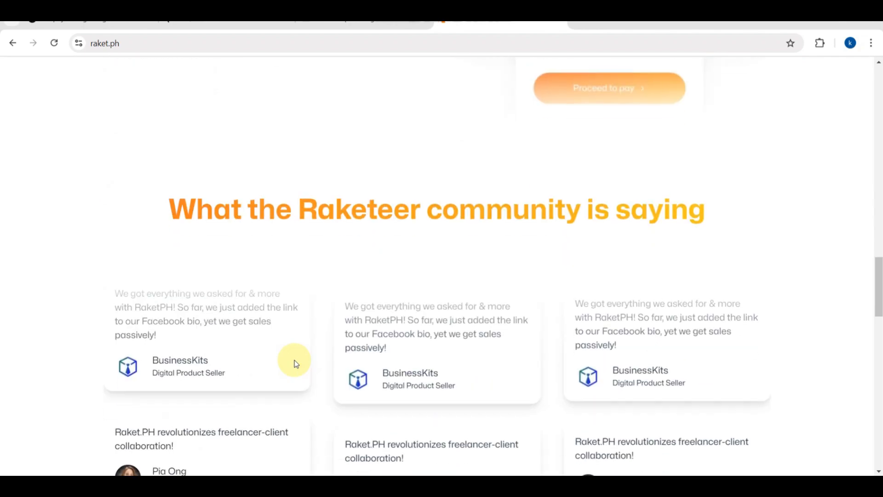
{"action": "scroll", "coordinate": [294, 363], "scroll_direction": "up", "scroll_amount": 5}
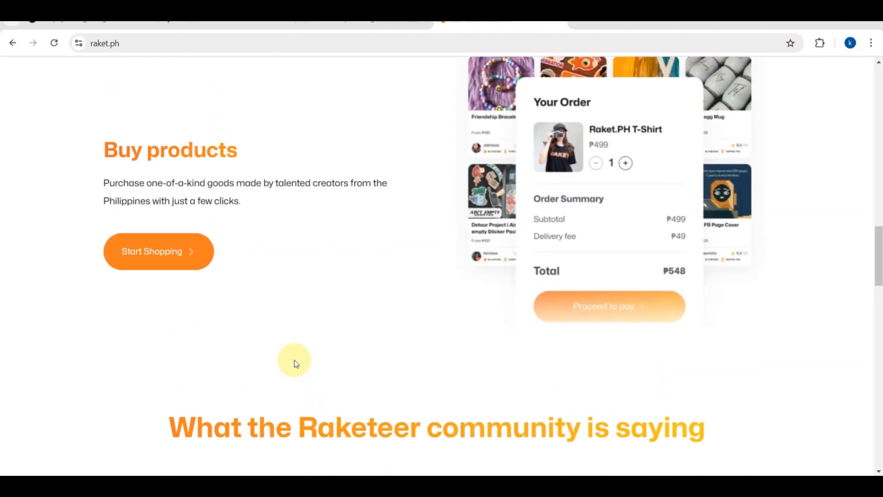
{"action": "scroll", "coordinate": [295, 364], "scroll_direction": "up", "scroll_amount": 10}
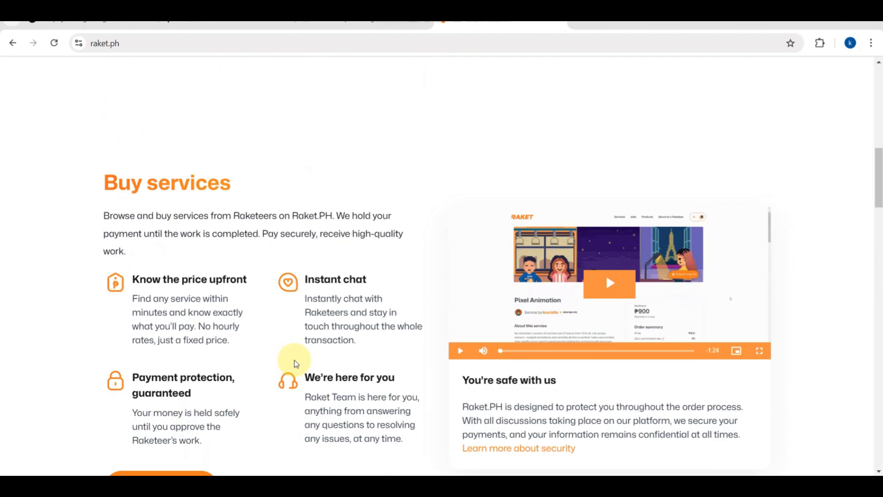
{"action": "scroll", "coordinate": [296, 363], "scroll_direction": "up", "scroll_amount": 13}
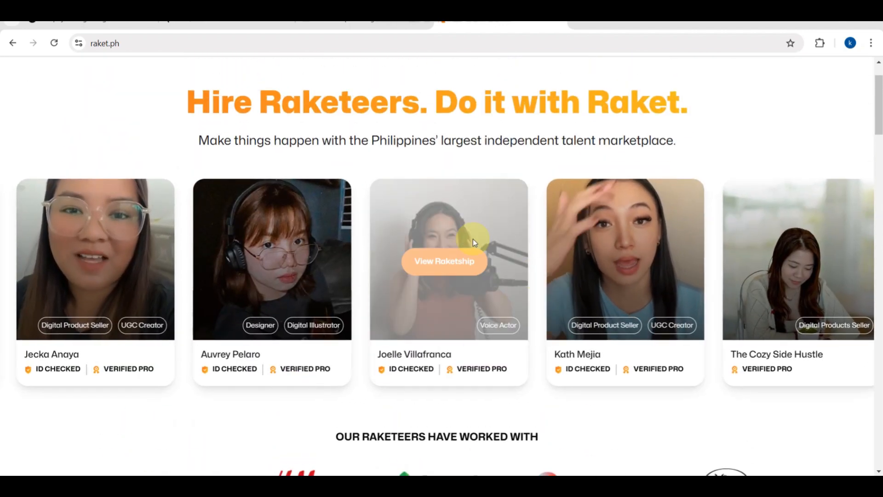
{"action": "scroll", "coordinate": [473, 239], "scroll_direction": "up", "scroll_amount": 2}
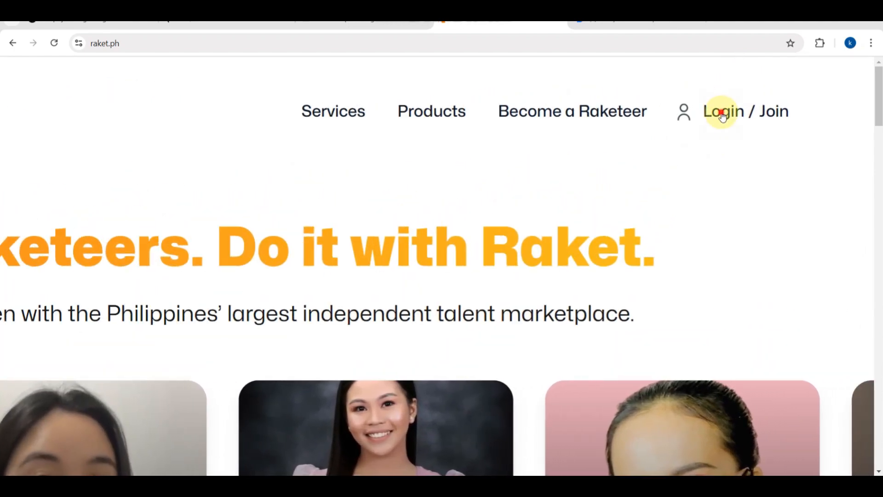
Step: Log in to Raket.PH with the first listed Google account and dismiss the welcome notification
{"action": "left_click", "coordinate": [723, 117]}
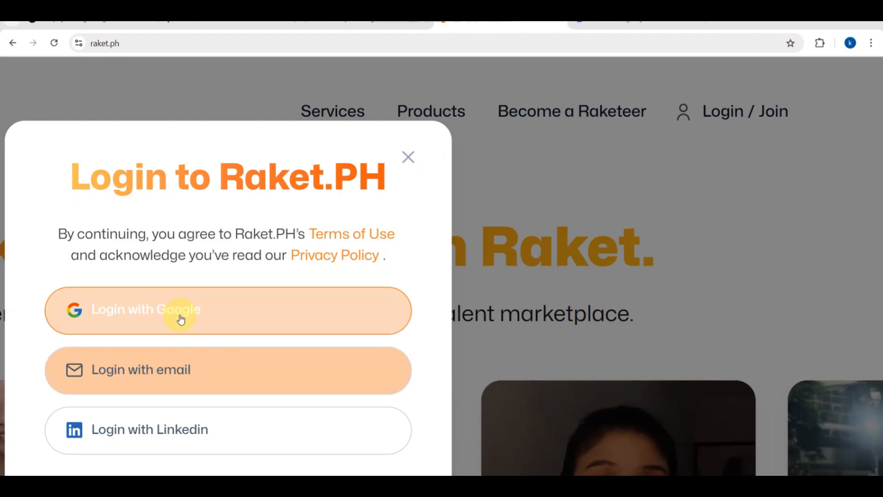
{"action": "left_click", "coordinate": [179, 317]}
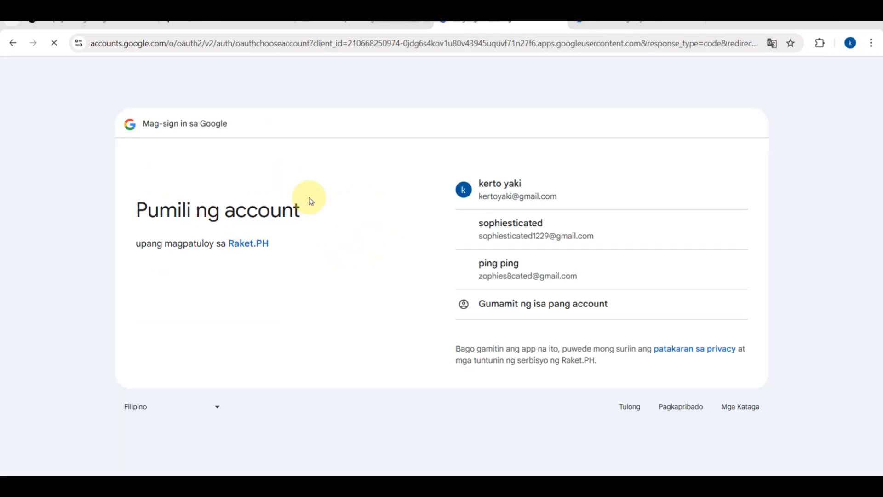
{"action": "left_click", "coordinate": [504, 198]}
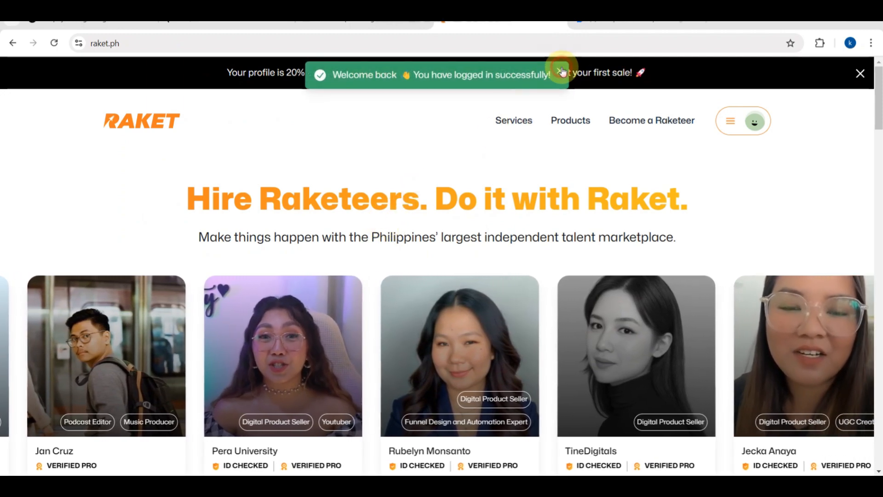
{"action": "left_click", "coordinate": [562, 72]}
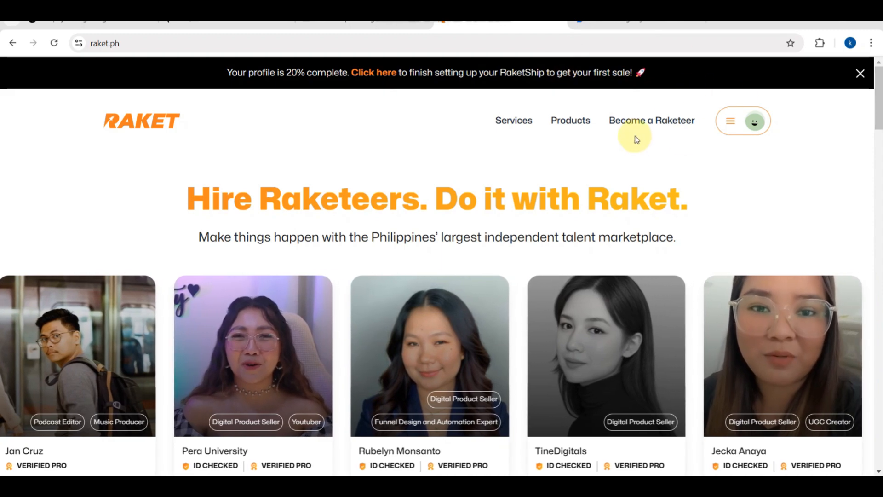
Step: Go to the Become a Raketeer page, play the How it works video briefly and close it
{"action": "left_click", "coordinate": [647, 122]}
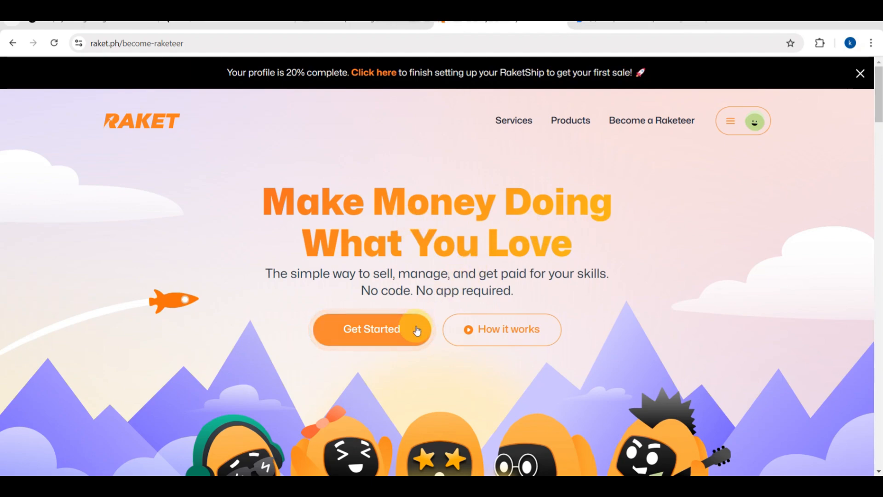
{"action": "left_click", "coordinate": [501, 336]}
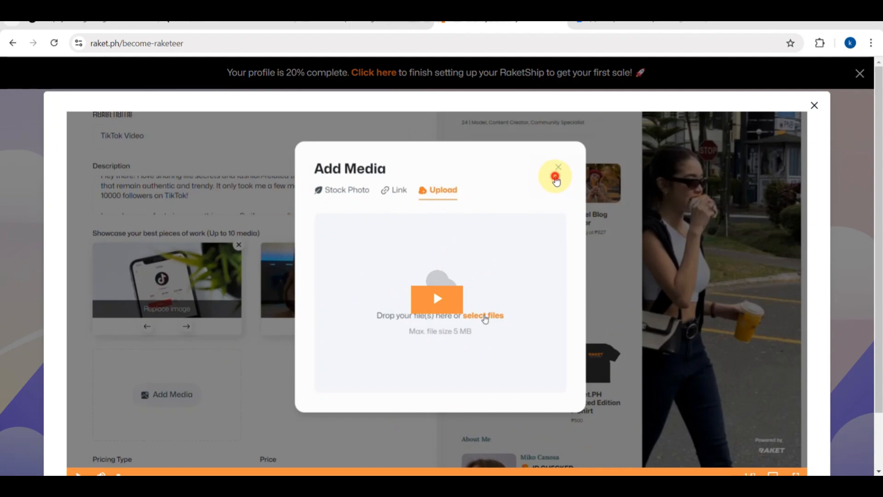
{"action": "left_click", "coordinate": [556, 176]}
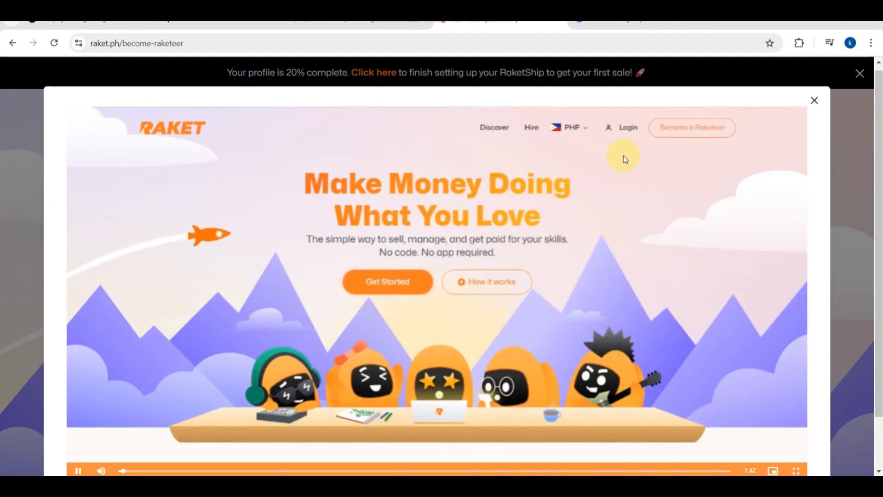
{"action": "left_click", "coordinate": [815, 100]}
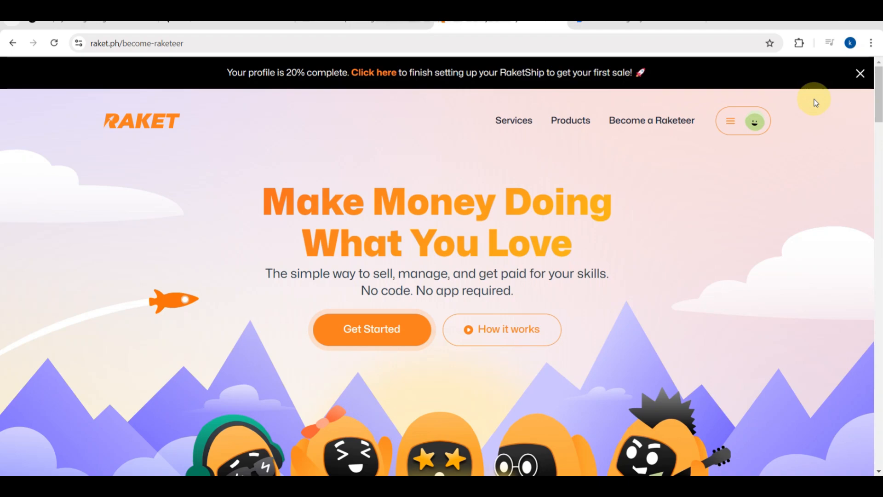
Step: Get started as a Raketeer by signing up with the same Google account, and go to the Raketeer Dashboard
{"action": "left_click", "coordinate": [340, 337]}
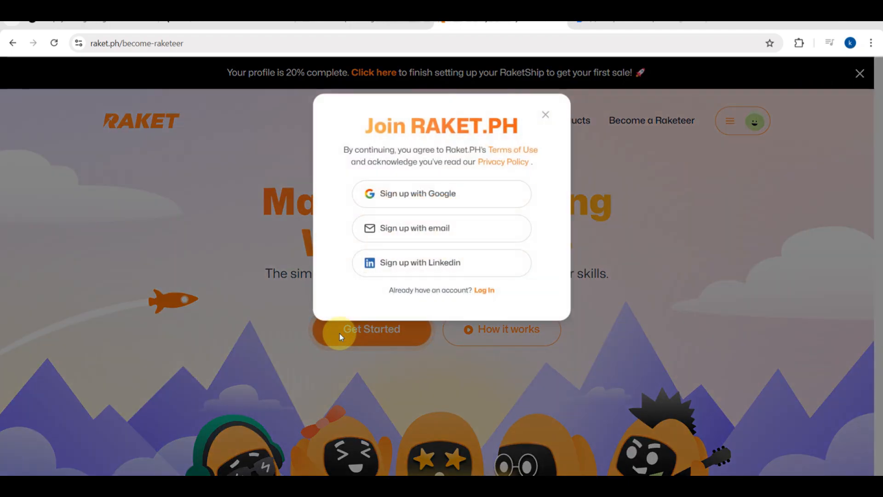
{"action": "left_click", "coordinate": [422, 204]}
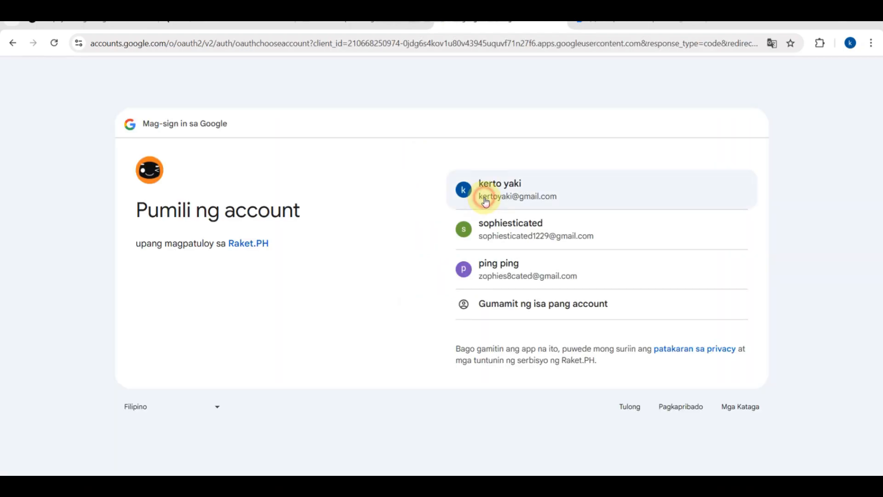
{"action": "left_click", "coordinate": [486, 201]}
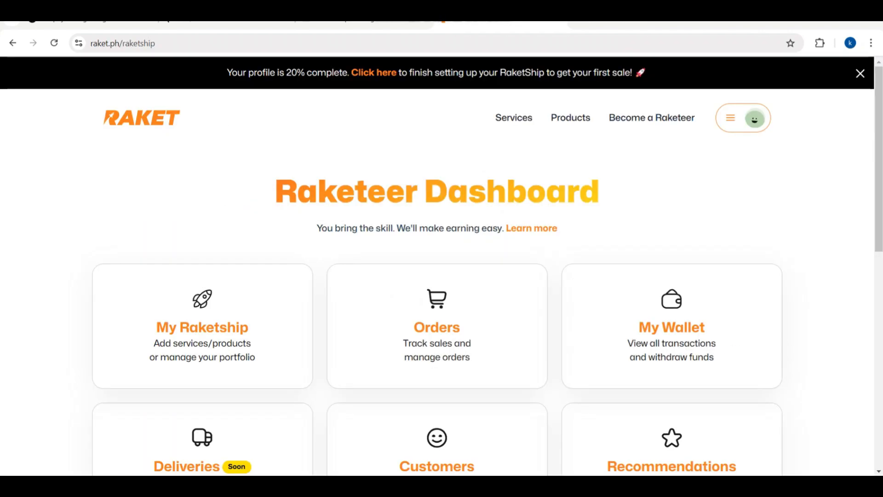
{"action": "left_click", "coordinate": [718, 119]}
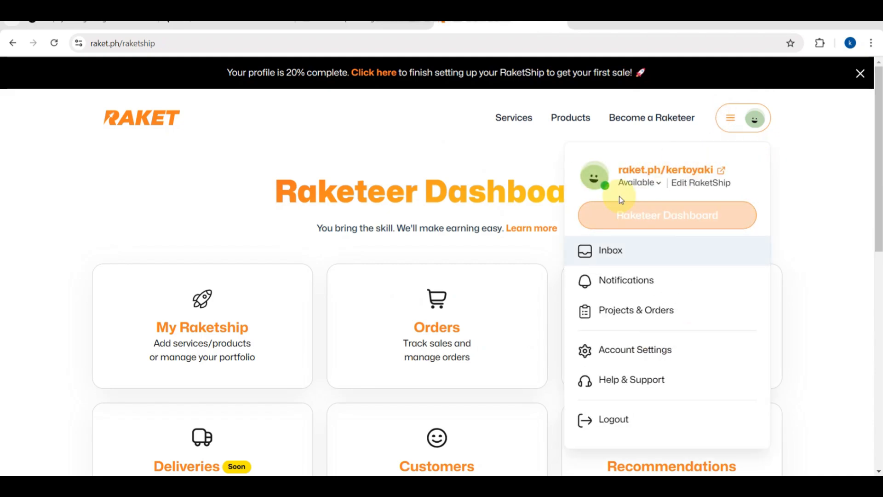
{"action": "left_click", "coordinate": [626, 207]}
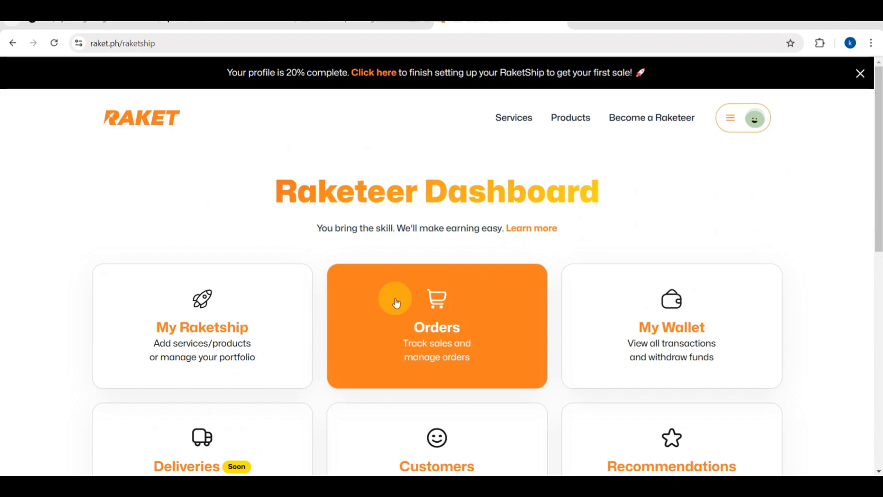
Step: Review the Raketeer Dashboard sections and open My Raketship to add products or manage the portfolio
{"action": "scroll", "coordinate": [606, 320], "scroll_direction": "down", "scroll_amount": 3}
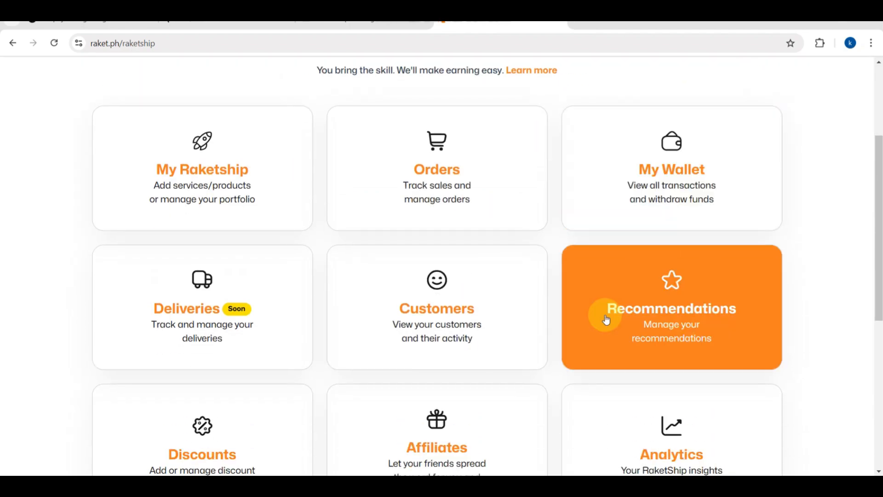
{"action": "scroll", "coordinate": [607, 320], "scroll_direction": "down", "scroll_amount": 5}
{"action": "scroll", "coordinate": [606, 319], "scroll_direction": "up", "scroll_amount": 8}
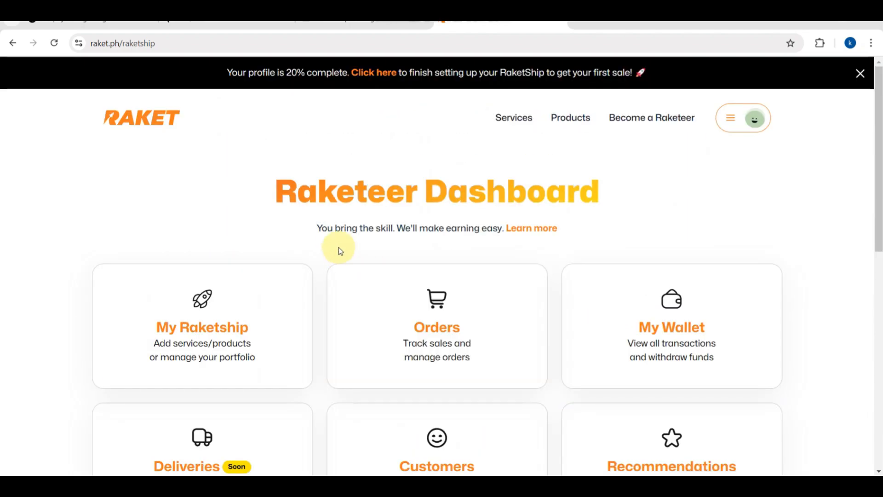
{"action": "scroll", "coordinate": [451, 240], "scroll_direction": "down", "scroll_amount": 8}
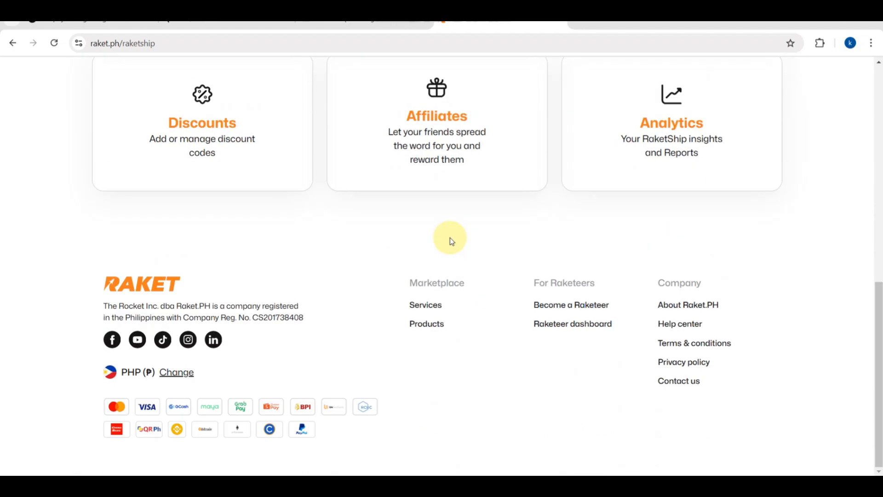
{"action": "scroll", "coordinate": [451, 241], "scroll_direction": "up", "scroll_amount": 8}
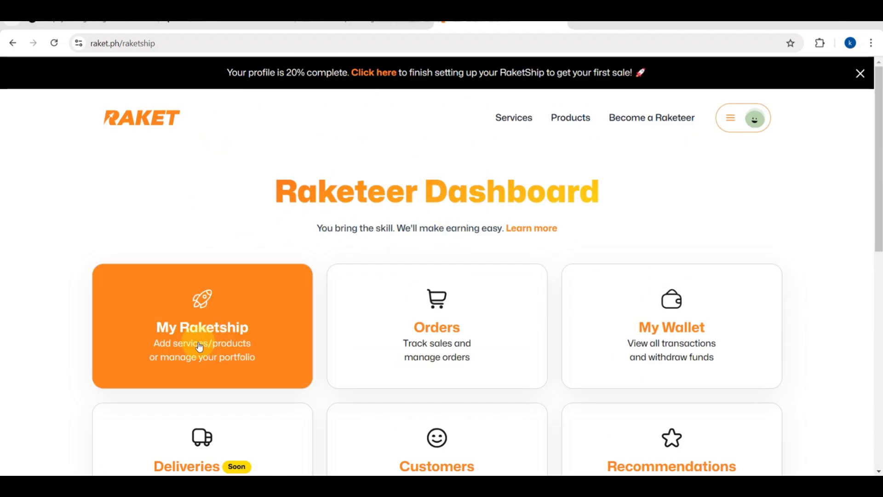
{"action": "scroll", "coordinate": [198, 346], "scroll_direction": "up", "scroll_amount": 4}
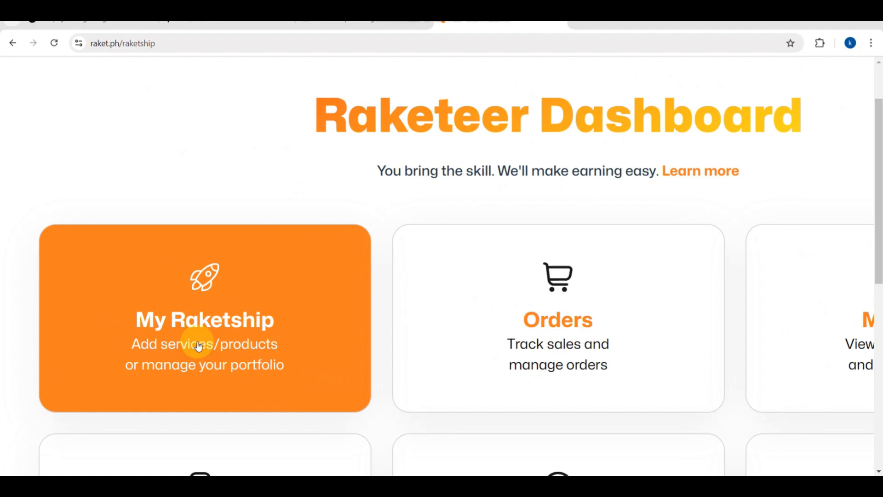
{"action": "left_click", "coordinate": [198, 346]}
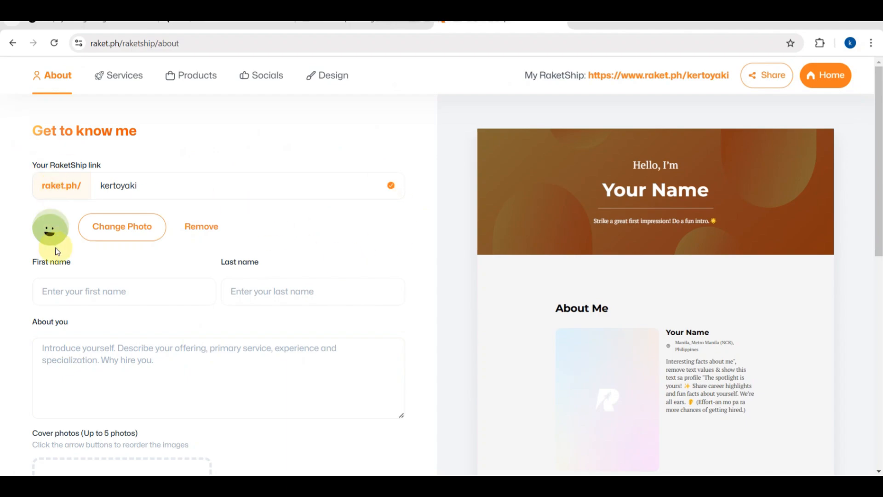
{"action": "scroll", "coordinate": [57, 251], "scroll_direction": "down", "scroll_amount": 2}
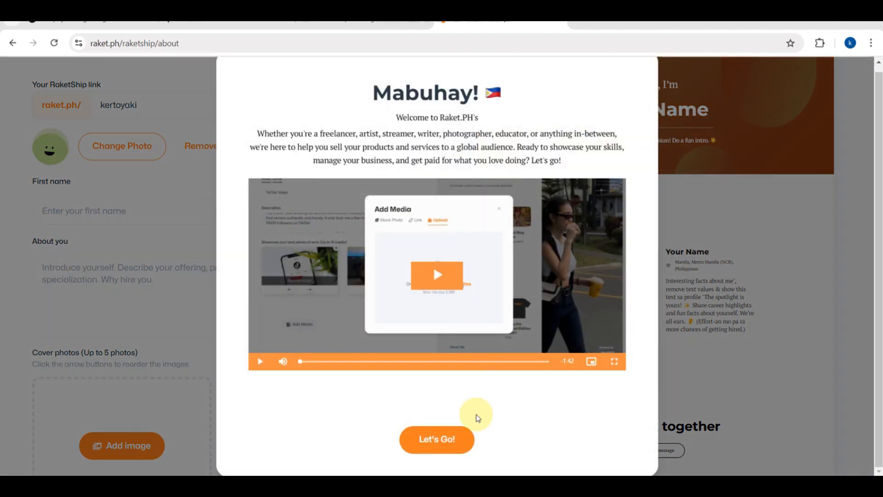
Step: Close the Mabuhay welcome message and look over the About section of the RaketShip editor
{"action": "scroll", "coordinate": [518, 274], "scroll_direction": "up", "scroll_amount": 1}
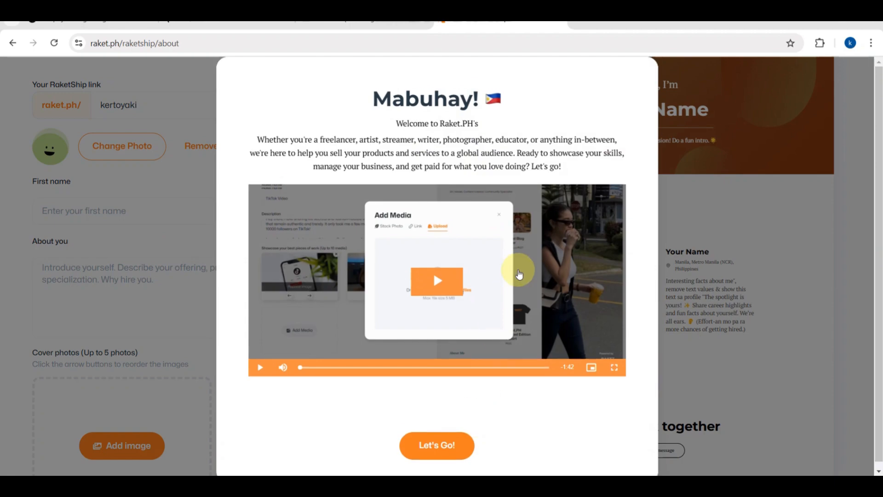
{"action": "left_click", "coordinate": [717, 224]}
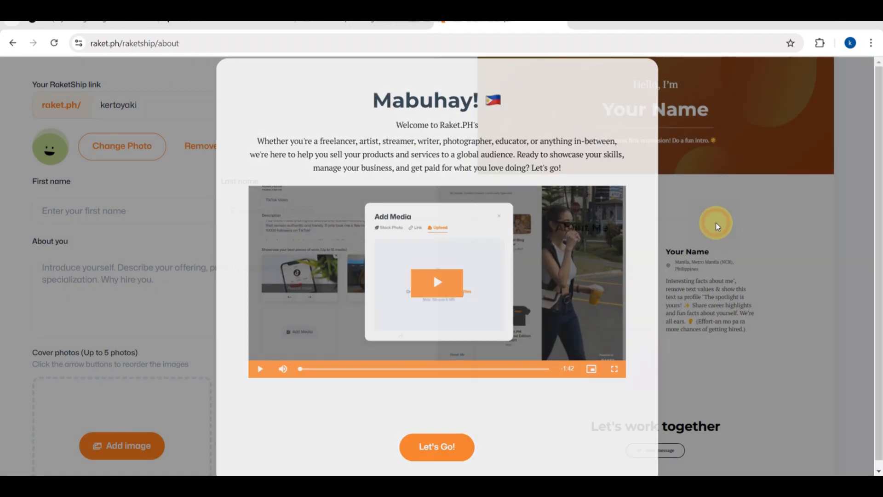
{"action": "scroll", "coordinate": [321, 233], "scroll_direction": "up", "scroll_amount": 2}
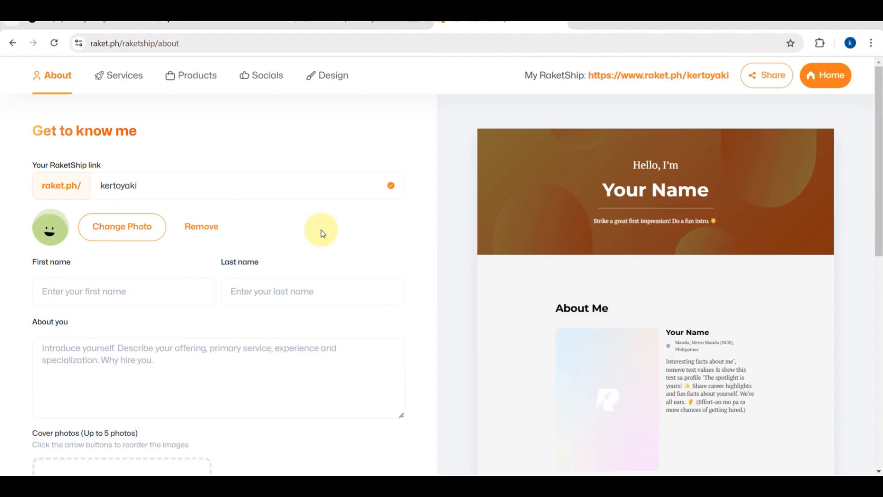
{"action": "scroll", "coordinate": [93, 68], "scroll_direction": "up", "scroll_amount": 5}
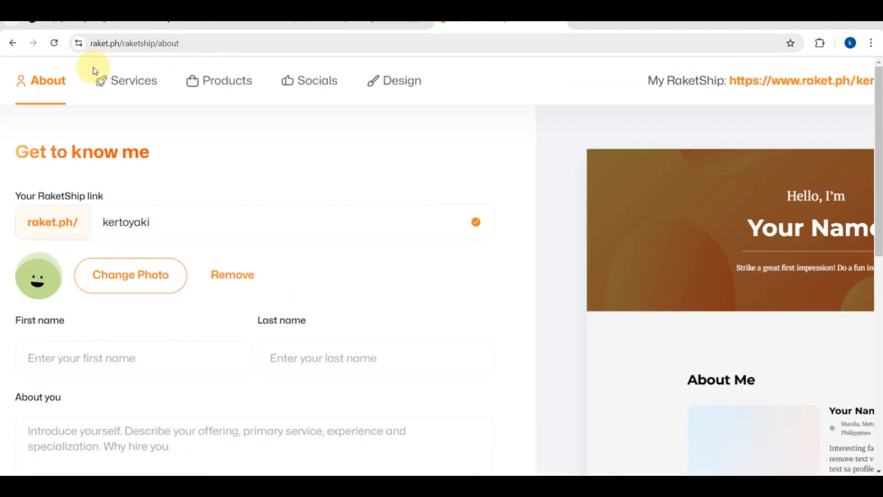
{"action": "scroll", "coordinate": [93, 67], "scroll_direction": "left", "scroll_amount": 3}
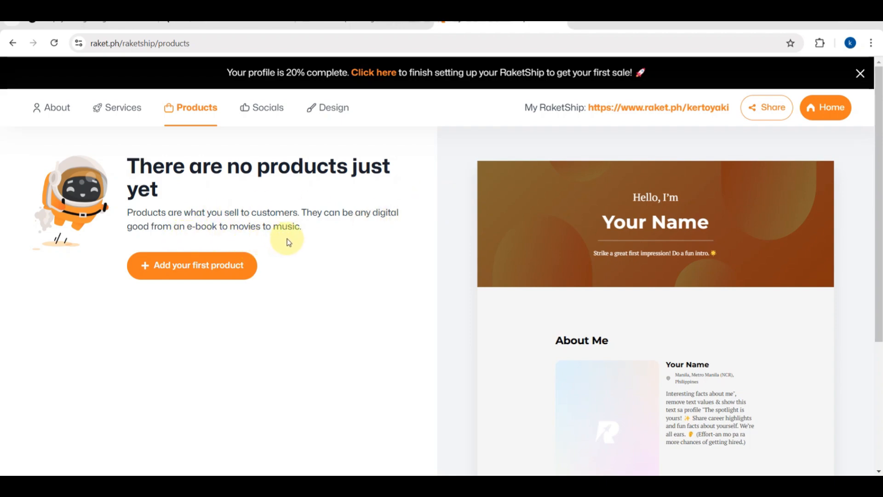
{"action": "left_click", "coordinate": [195, 259]}
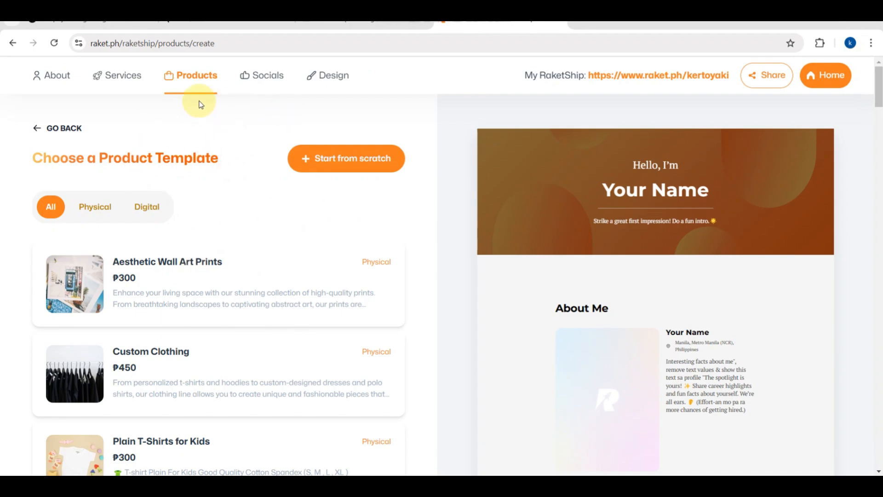
{"action": "left_click", "coordinate": [43, 129]}
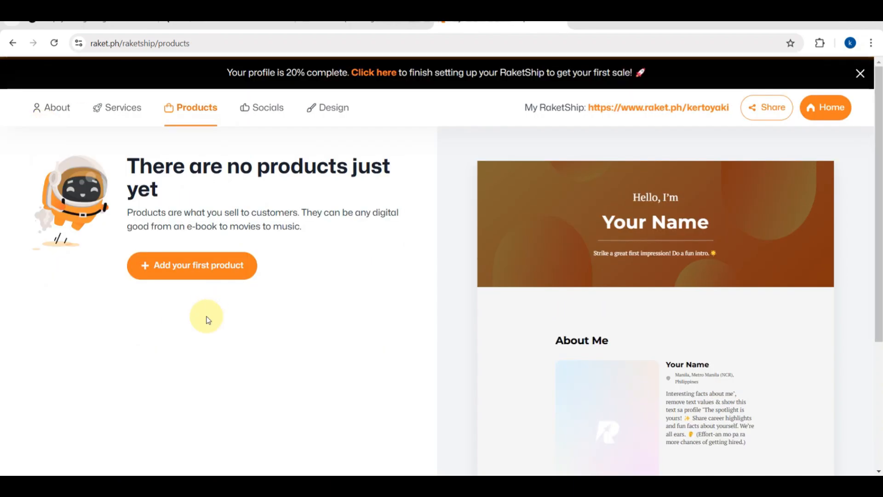
{"action": "scroll", "coordinate": [205, 318], "scroll_direction": "down", "scroll_amount": 4}
{"action": "scroll", "coordinate": [206, 317], "scroll_direction": "up", "scroll_amount": 4}
{"action": "scroll", "coordinate": [206, 318], "scroll_direction": "down", "scroll_amount": 4}
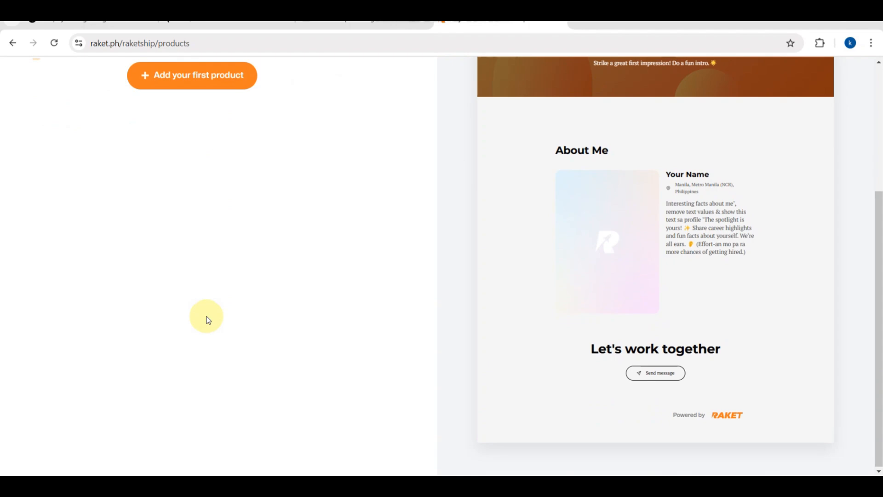
{"action": "scroll", "coordinate": [207, 317], "scroll_direction": "up", "scroll_amount": 4}
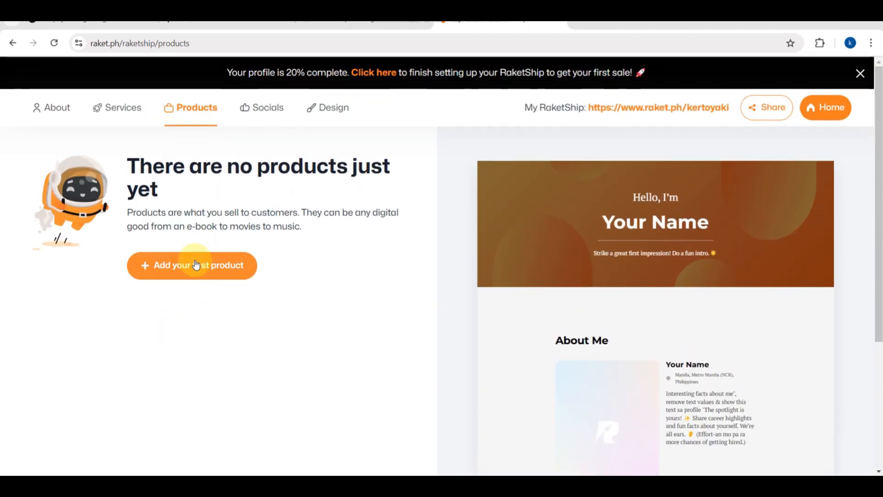
Step: Start adding the first product from scratch after browsing the Physical, Digital and All product templates
{"action": "left_click", "coordinate": [196, 265]}
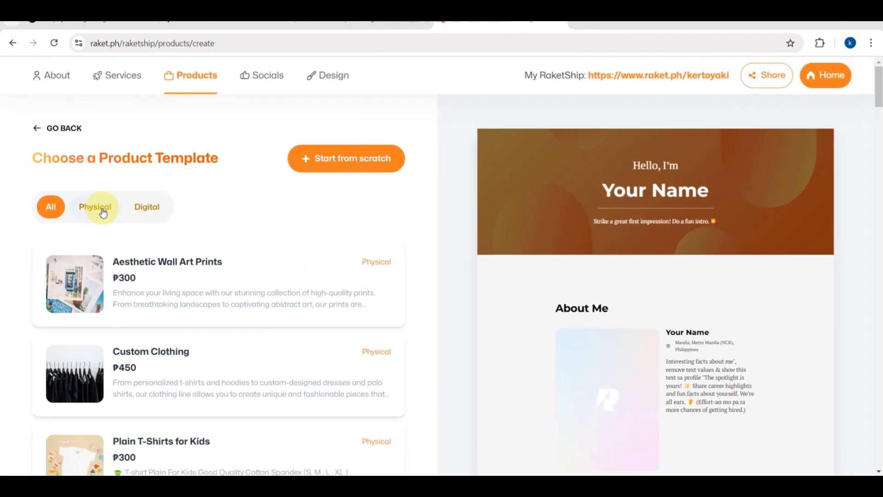
{"action": "left_click", "coordinate": [102, 211]}
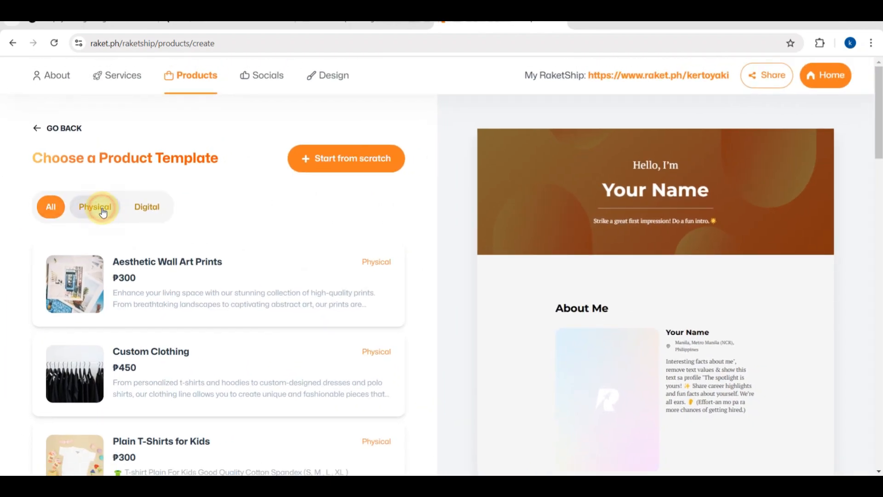
{"action": "left_click", "coordinate": [142, 207]}
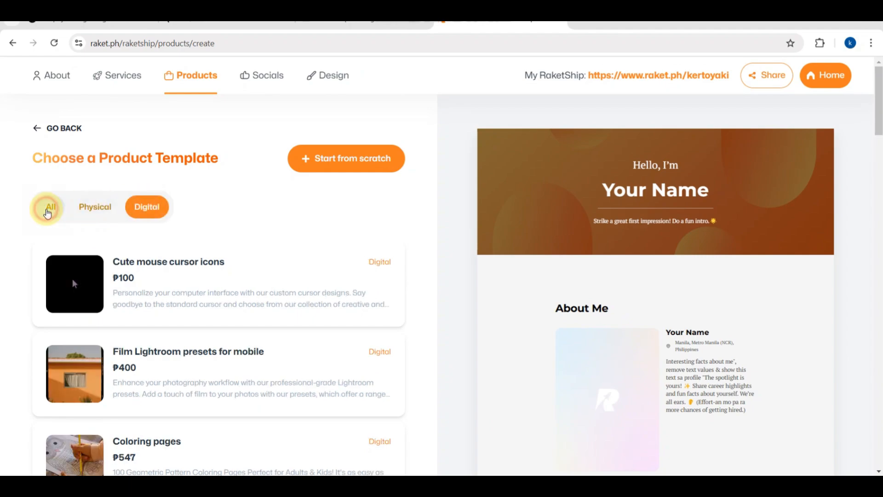
{"action": "left_click", "coordinate": [47, 211]}
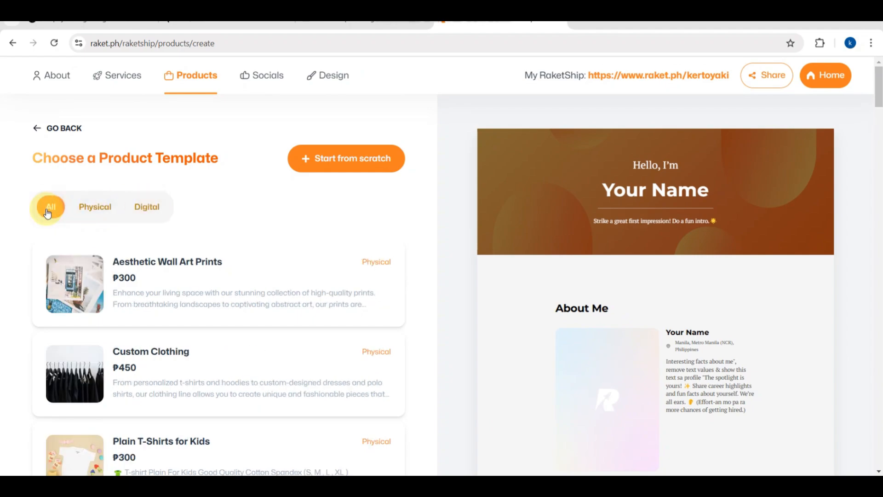
{"action": "left_click", "coordinate": [347, 159]}
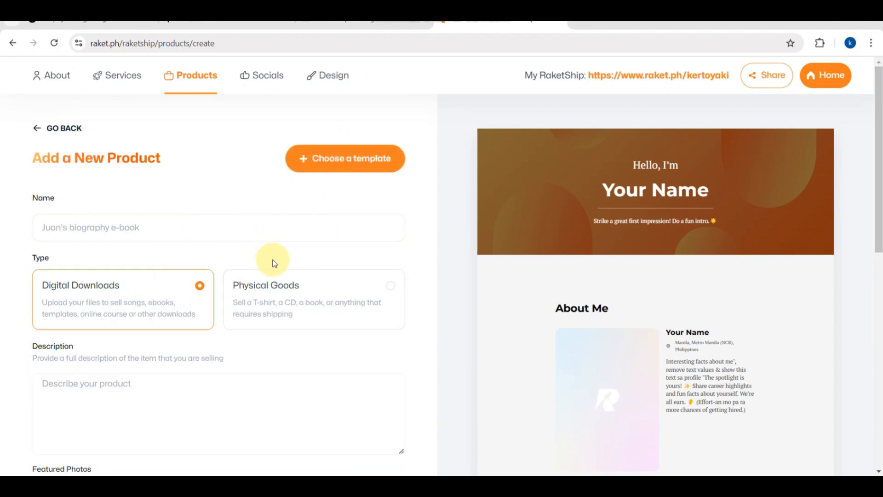
Step: Name the new product "Coloring book"
{"action": "scroll", "coordinate": [273, 263], "scroll_direction": "down", "scroll_amount": 2}
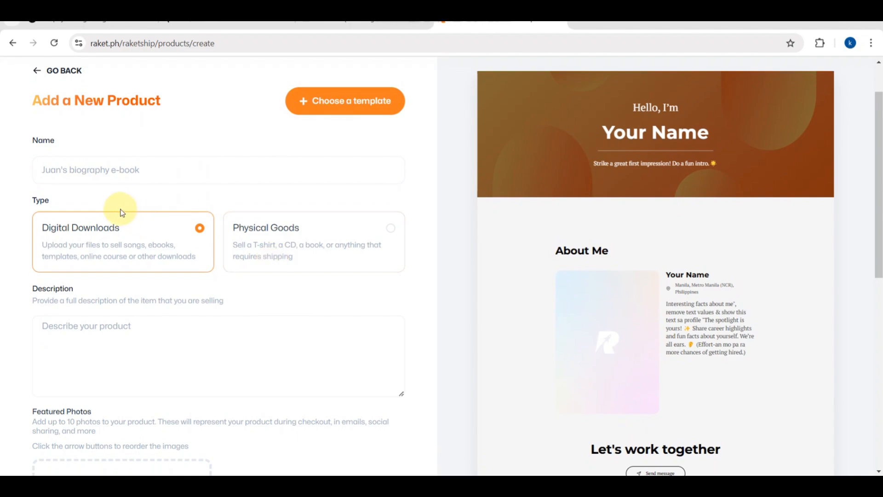
{"action": "left_click", "coordinate": [111, 178]}
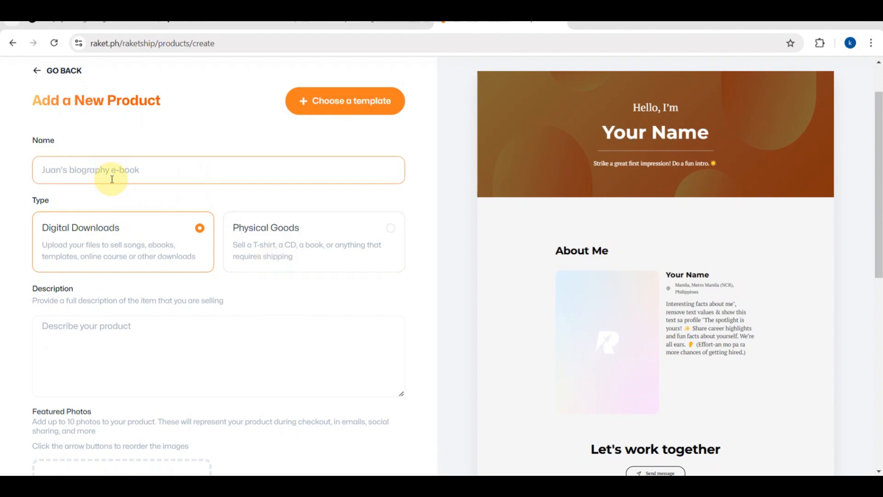
{"action": "type", "text": "Coloring book"}
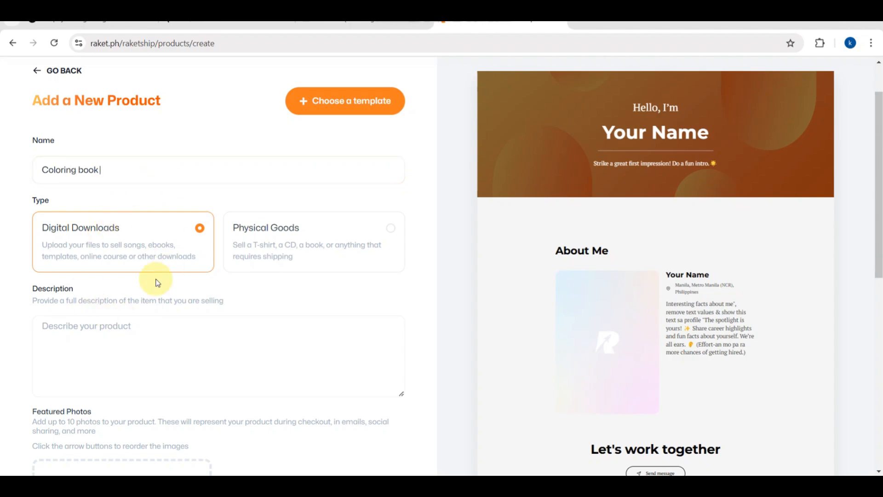
Step: Keep the product type as Digital Downloads and paste the prepared animal coloring book text as its description
{"action": "left_click", "coordinate": [103, 323]}
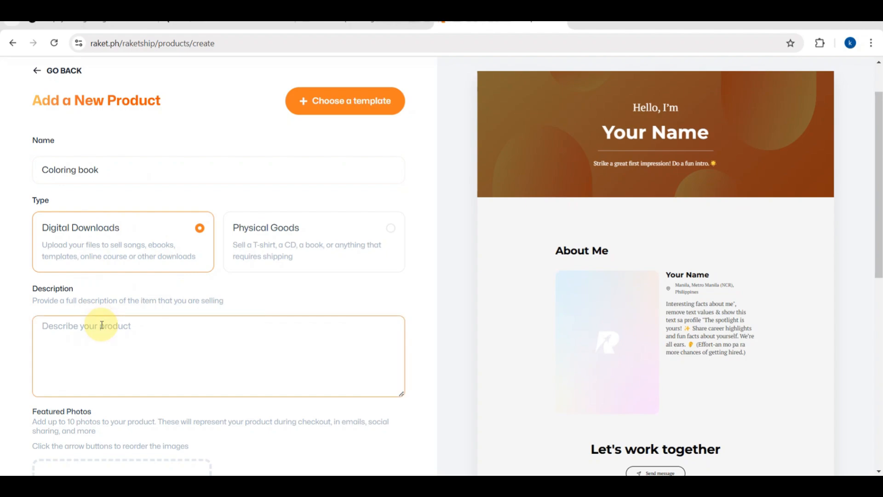
{"action": "key", "text": "alt+Tab"}
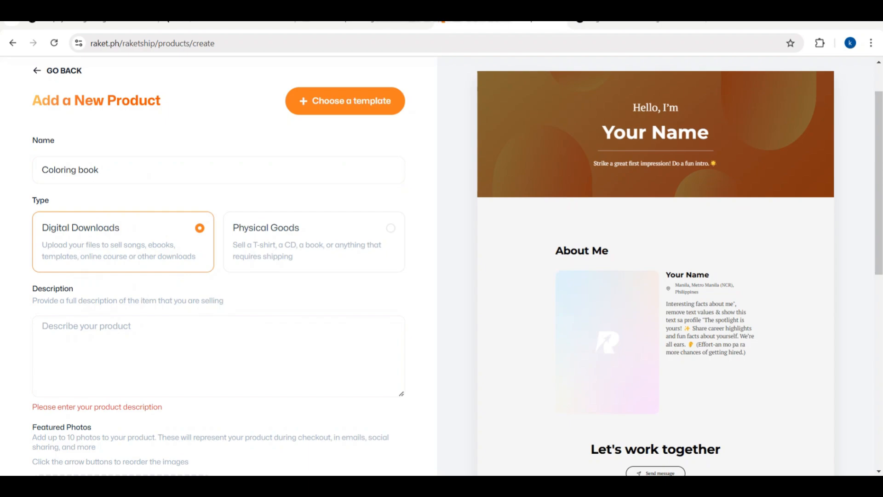
{"action": "key", "text": "alt+Tab"}
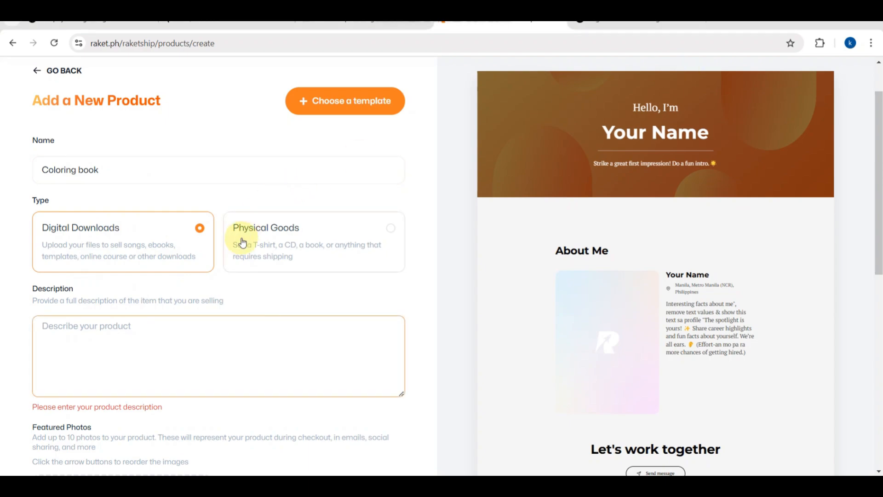
{"action": "left_click", "coordinate": [241, 250]}
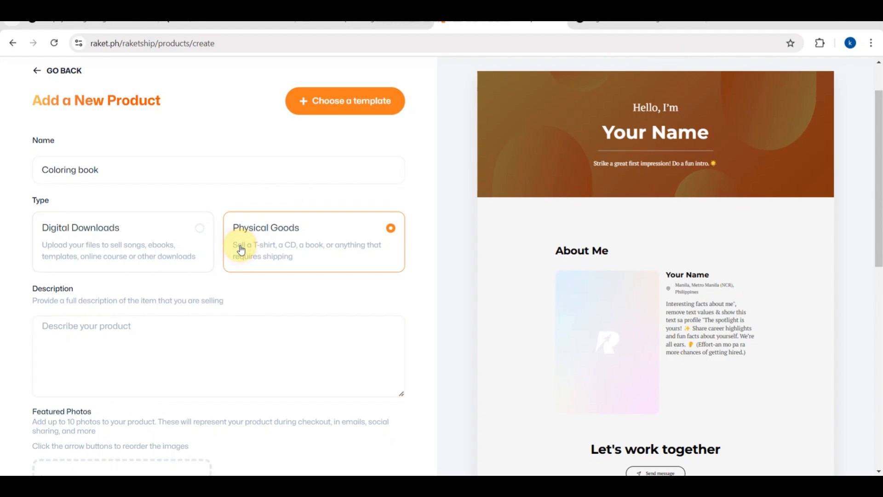
{"action": "left_click", "coordinate": [167, 251]}
{"action": "left_click", "coordinate": [167, 341]}
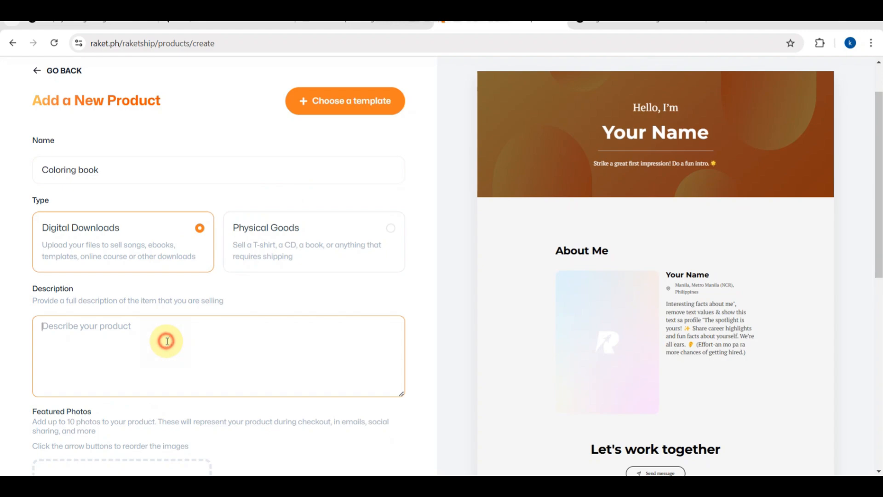
{"action": "key", "text": "ctrl+v"}
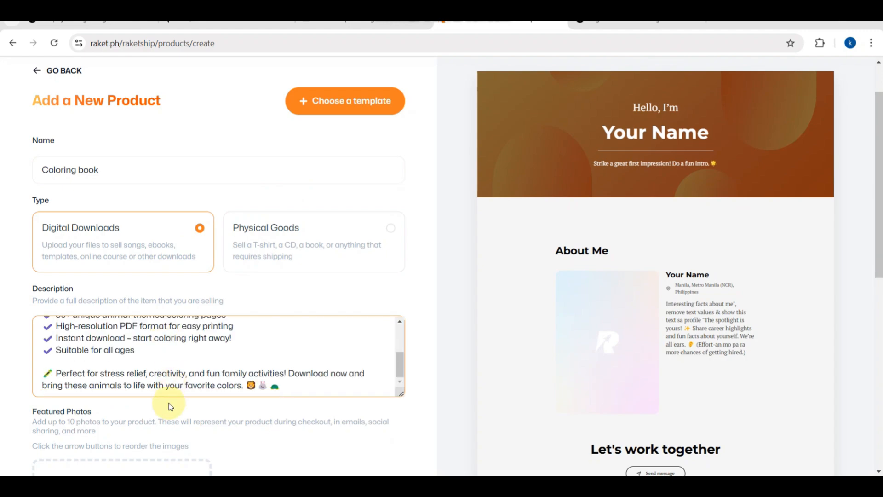
Step: Check the pasted description from its beginning and add the floral event program image as the first featured photo
{"action": "scroll", "coordinate": [168, 404], "scroll_direction": "down", "scroll_amount": 3}
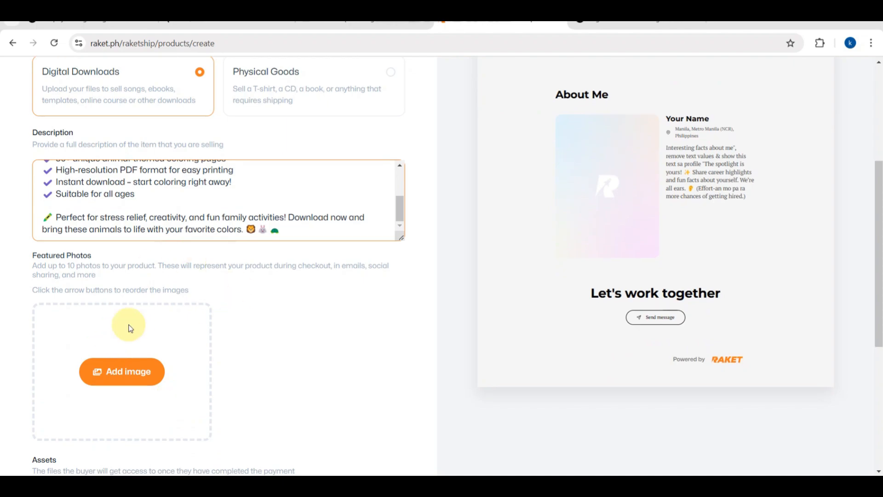
{"action": "scroll", "coordinate": [212, 224], "scroll_direction": "up", "scroll_amount": 5}
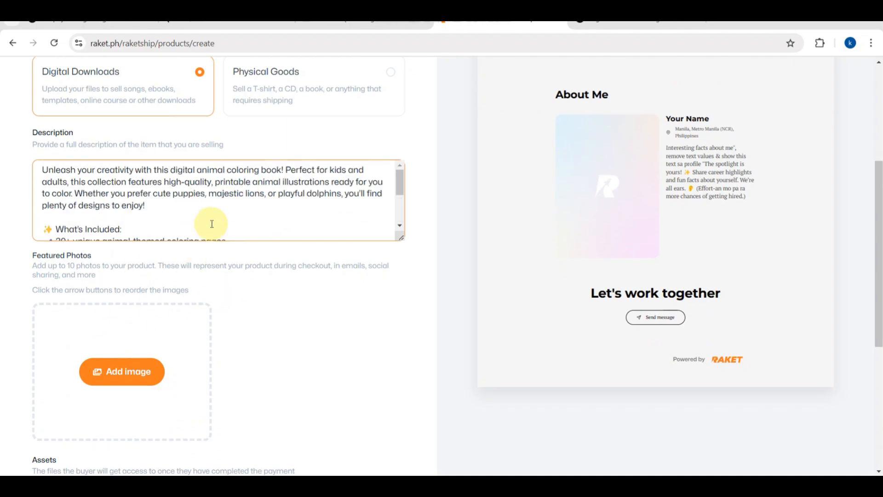
{"action": "scroll", "coordinate": [262, 322], "scroll_direction": "down", "scroll_amount": 3}
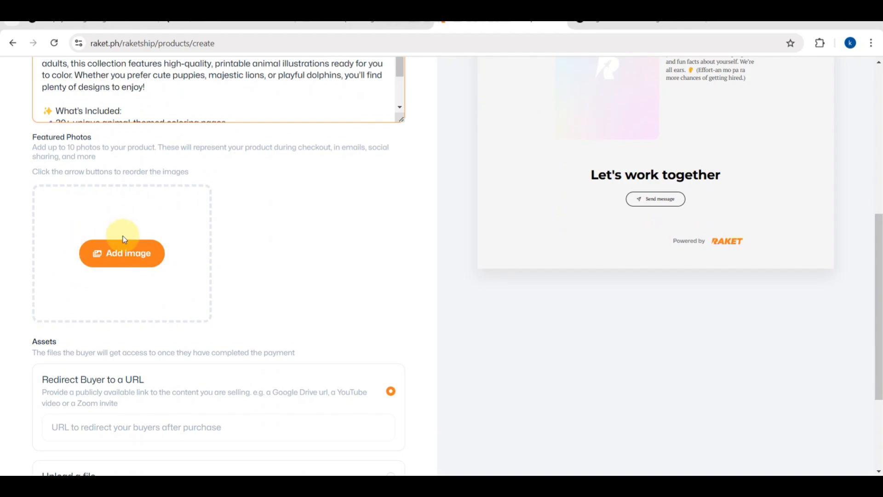
{"action": "left_click", "coordinate": [106, 259]}
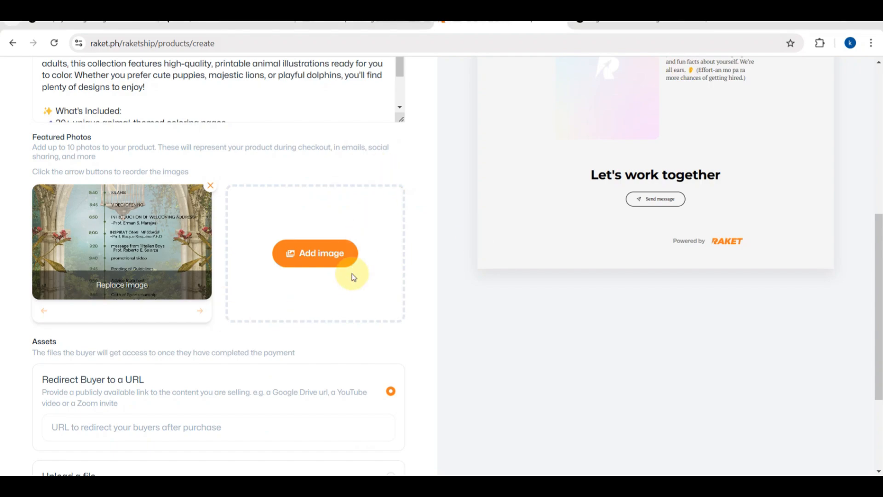
{"action": "scroll", "coordinate": [354, 278], "scroll_direction": "down", "scroll_amount": 3}
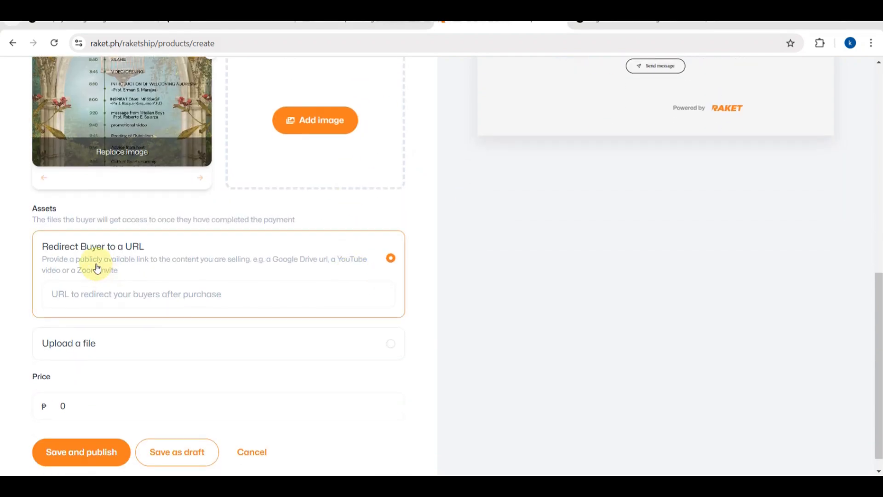
{"action": "scroll", "coordinate": [96, 268], "scroll_direction": "up", "scroll_amount": 3}
{"action": "scroll", "coordinate": [97, 268], "scroll_direction": "left", "scroll_amount": 1}
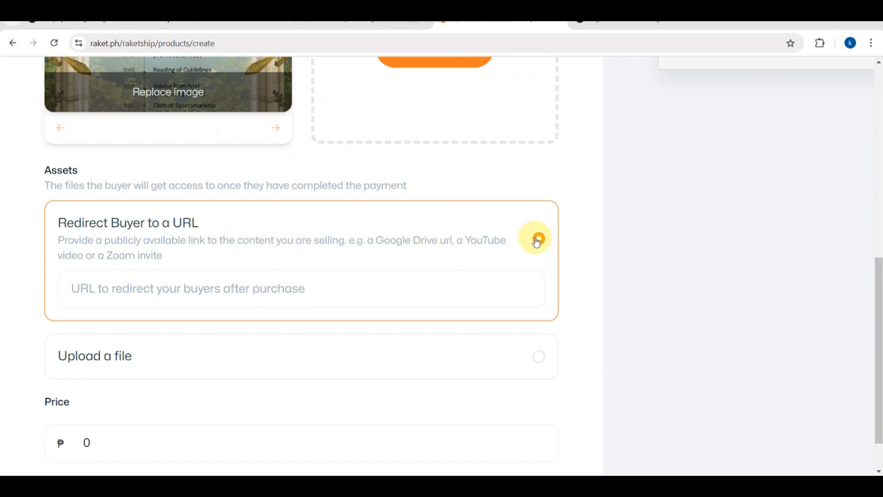
{"action": "left_click", "coordinate": [474, 294]}
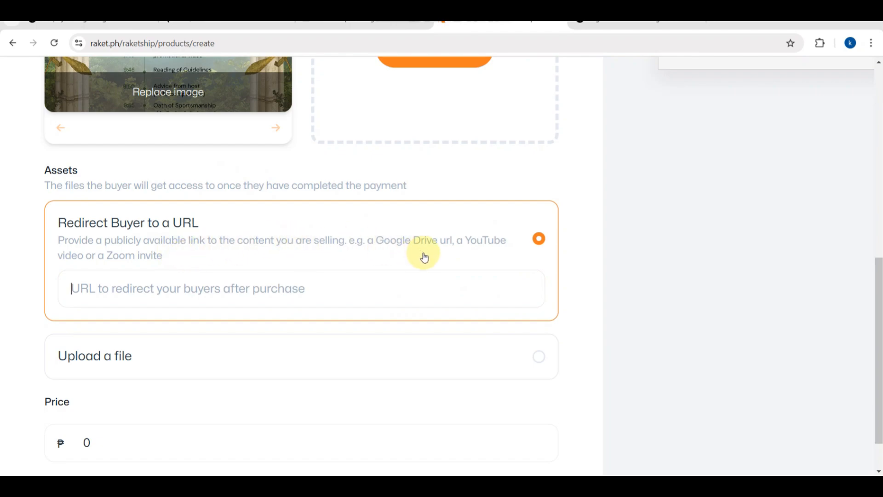
{"action": "left_click", "coordinate": [395, 250]}
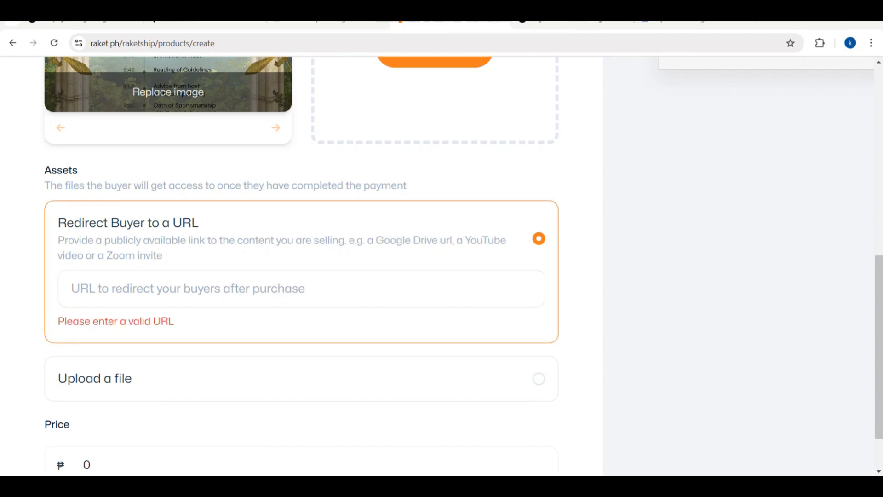
{"action": "left_click", "coordinate": [224, 290]}
{"action": "type", "text": "https://drive.google.com/drive/my-drive"}
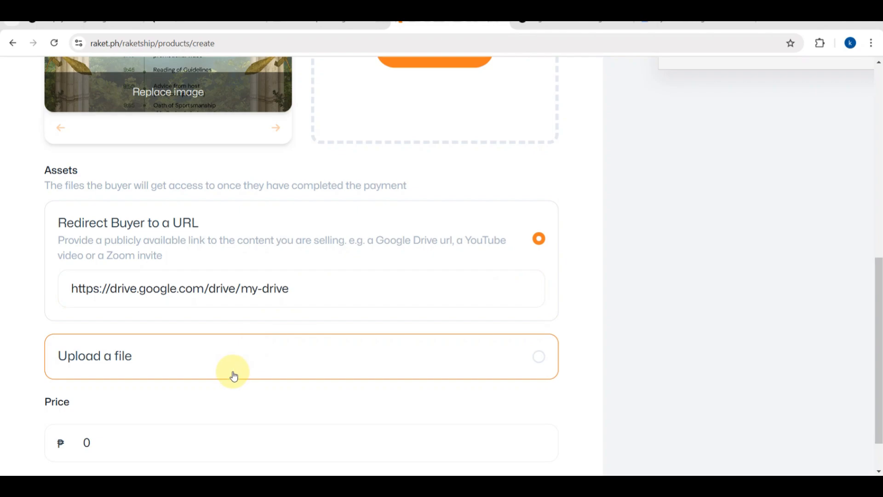
Step: Switch the product's asset option to Upload a file and open the file selection for the digital download
{"action": "scroll", "coordinate": [234, 376], "scroll_direction": "down", "scroll_amount": 2}
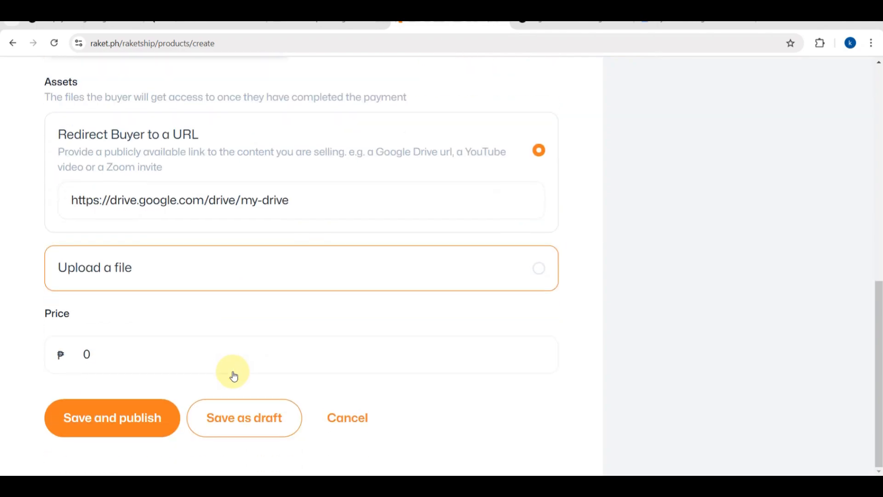
{"action": "left_click", "coordinate": [166, 275]}
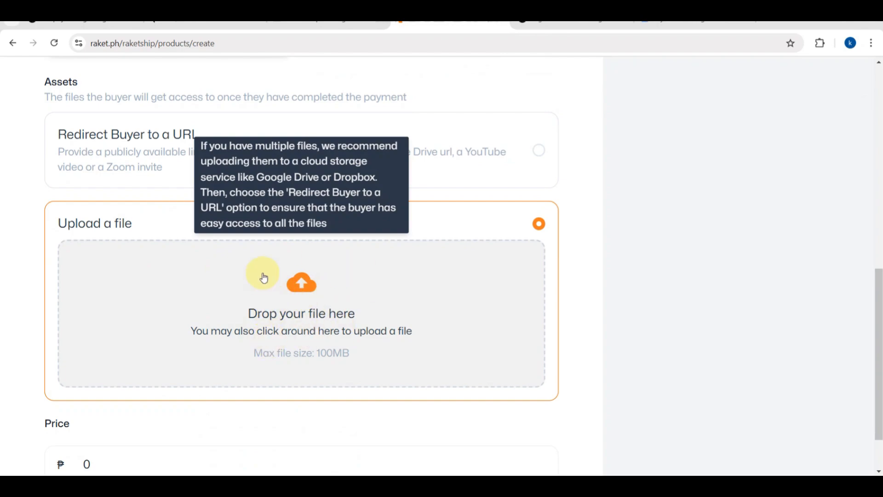
{"action": "left_click", "coordinate": [331, 298]}
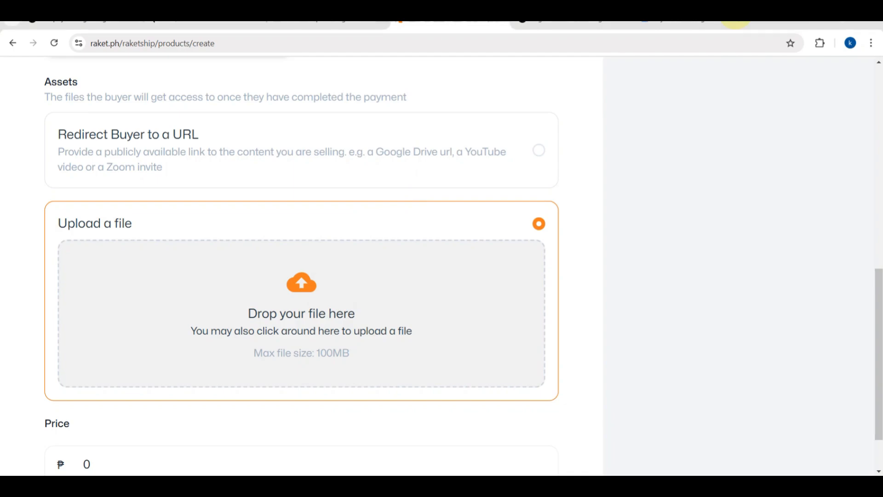
Step: Set the coloring book's price to 210 pesos
{"action": "scroll", "coordinate": [388, 357], "scroll_direction": "down", "scroll_amount": 3}
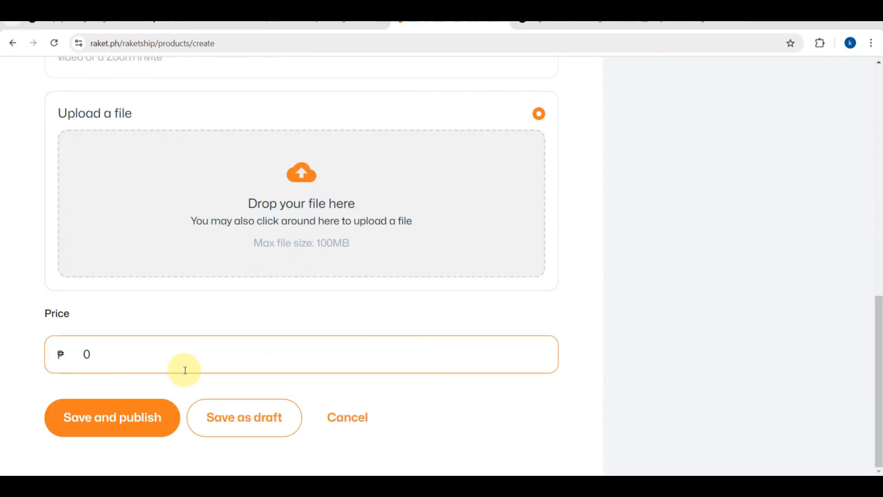
{"action": "left_click", "coordinate": [184, 370]}
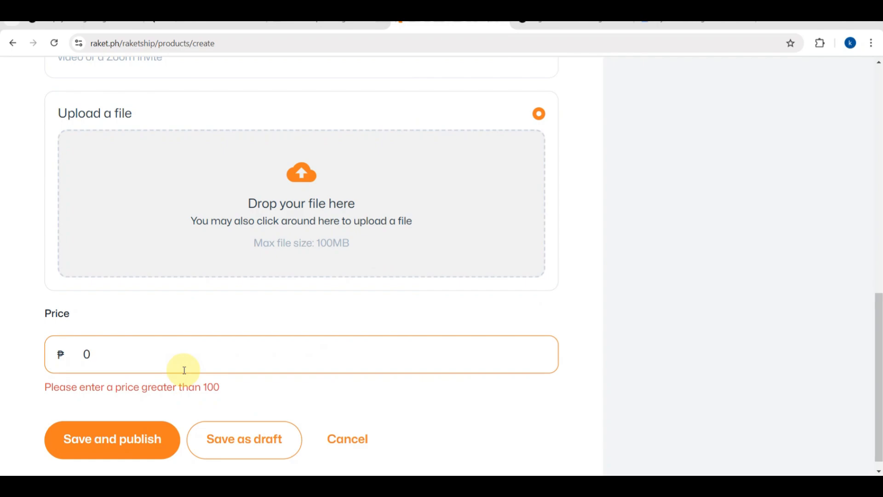
{"action": "type", "text": "9"}
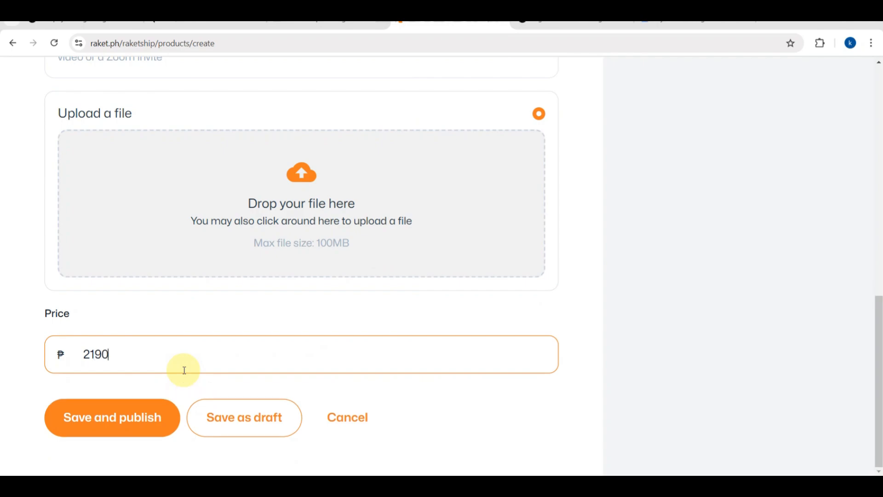
{"action": "key", "text": "BackSpace"}
{"action": "key", "text": "BackSpace"}
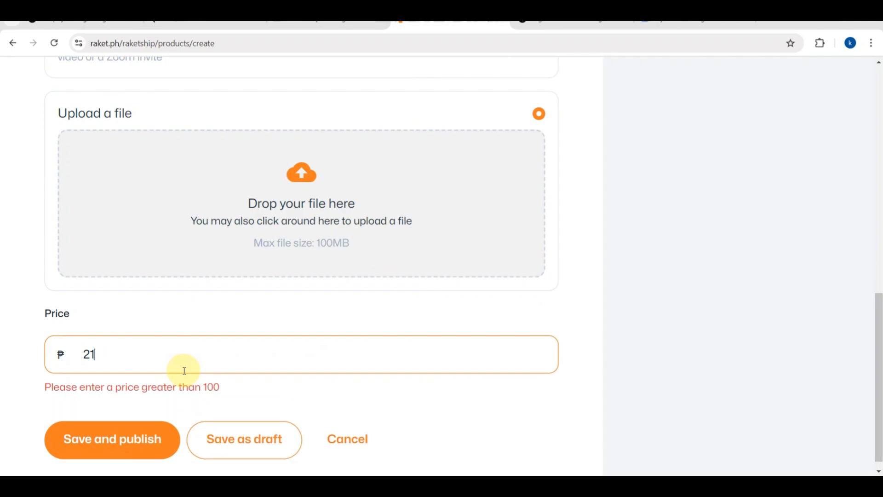
{"action": "type", "text": "0"}
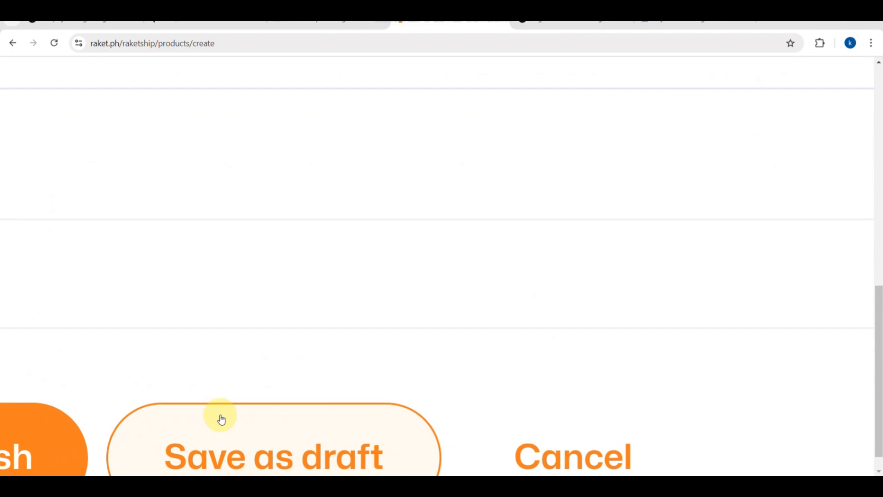
{"action": "scroll", "coordinate": [221, 419], "scroll_direction": "down", "scroll_amount": 3}
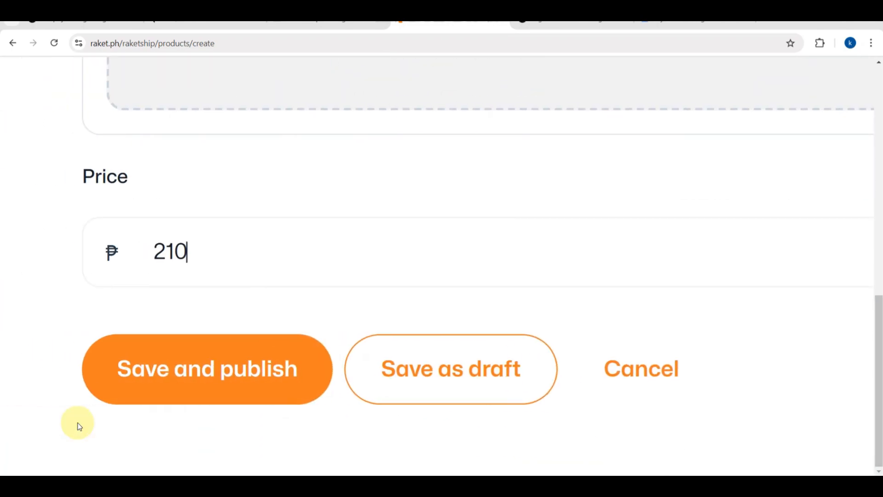
Step: Try to save and publish the product, and review the form from its name and type down to the price
{"action": "left_click", "coordinate": [115, 365]}
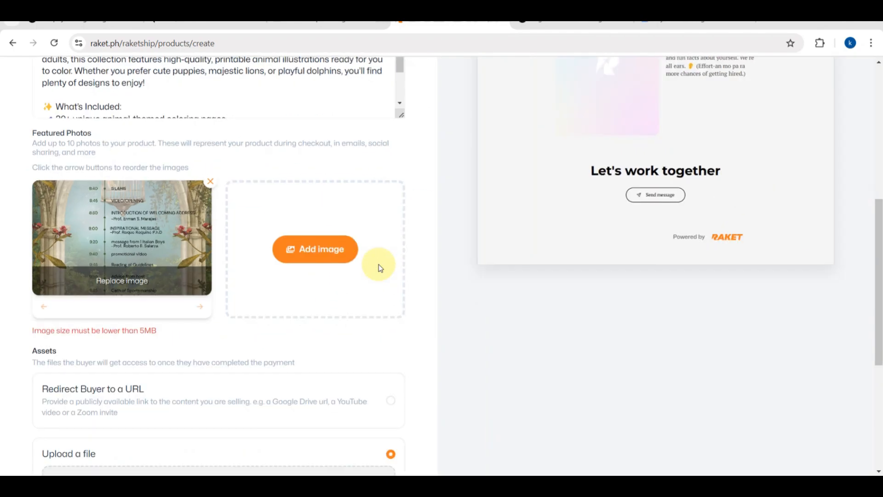
{"action": "scroll", "coordinate": [380, 267], "scroll_direction": "up", "scroll_amount": 4}
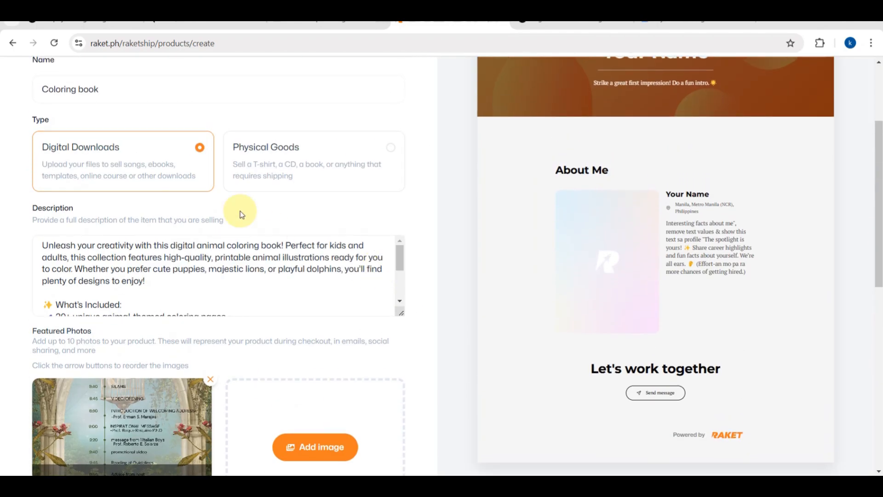
{"action": "scroll", "coordinate": [240, 214], "scroll_direction": "up", "scroll_amount": 1}
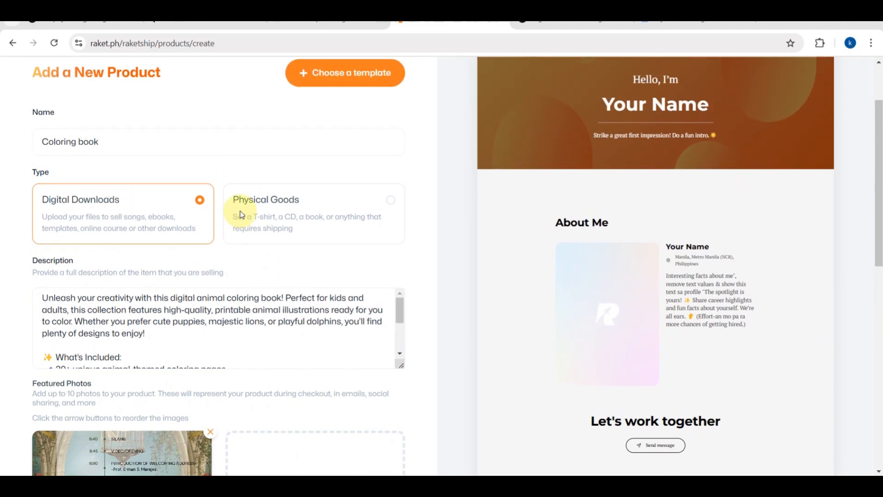
{"action": "left_click", "coordinate": [140, 323]}
{"action": "scroll", "coordinate": [140, 322], "scroll_direction": "up", "scroll_amount": 2}
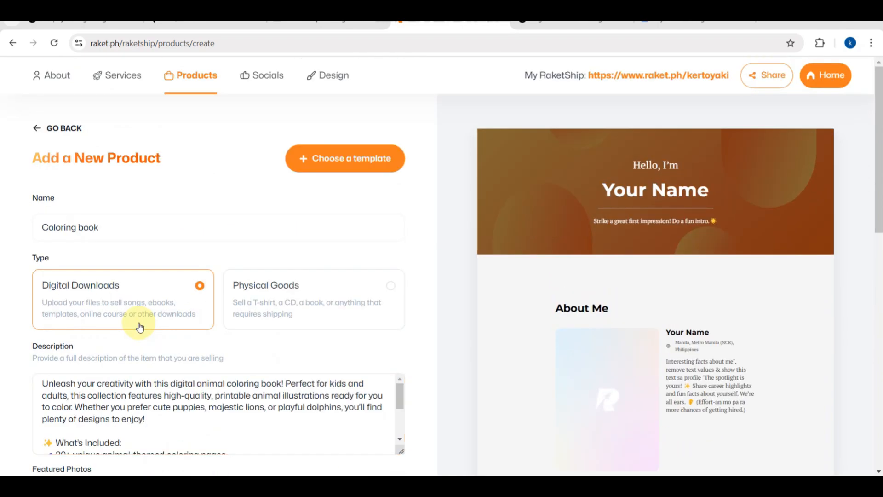
{"action": "left_click", "coordinate": [208, 221]}
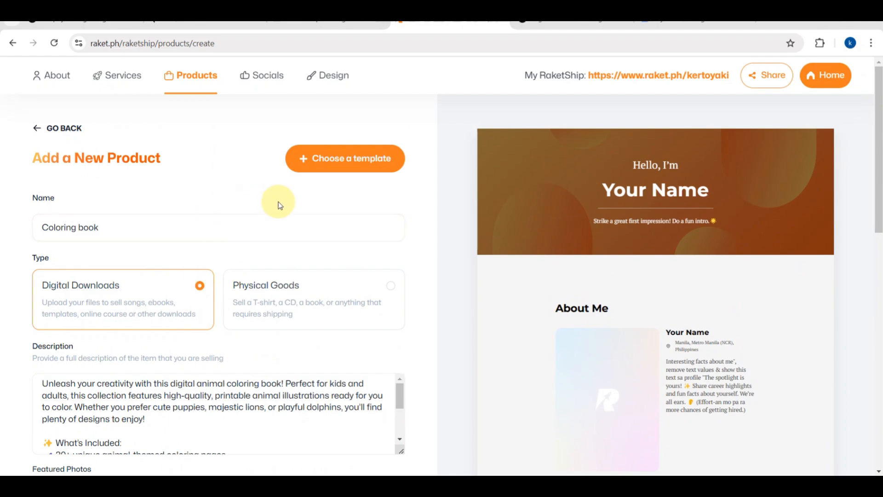
{"action": "scroll", "coordinate": [272, 217], "scroll_direction": "down", "scroll_amount": 10}
{"action": "scroll", "coordinate": [273, 217], "scroll_direction": "down", "scroll_amount": 2}
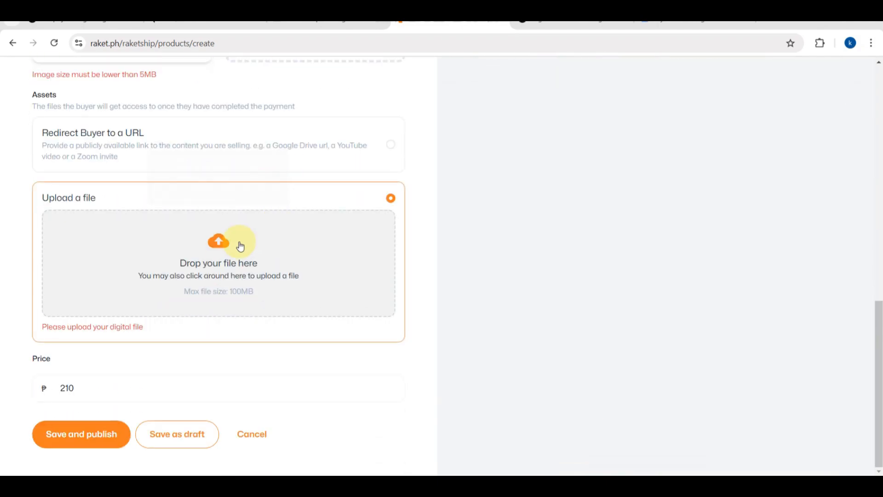
Step: Try again to publish the product, and examine the requirements flagged for the featured photo and the asset file
{"action": "left_click", "coordinate": [89, 430]}
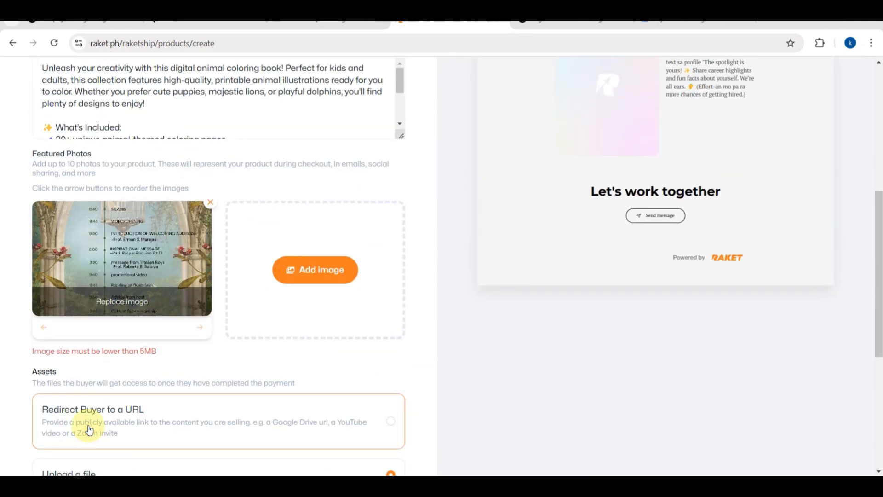
{"action": "scroll", "coordinate": [76, 358], "scroll_direction": "up", "scroll_amount": 4}
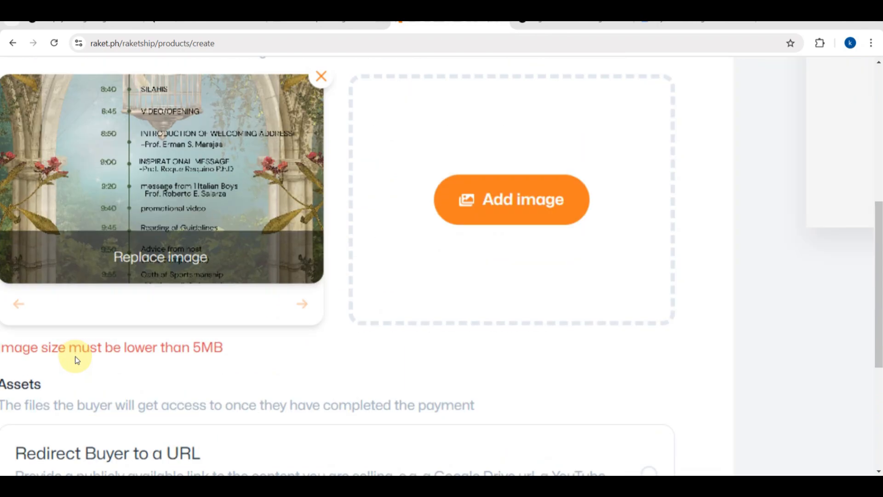
{"action": "scroll", "coordinate": [76, 359], "scroll_direction": "up", "scroll_amount": 3}
{"action": "scroll", "coordinate": [77, 359], "scroll_direction": "left", "scroll_amount": 3}
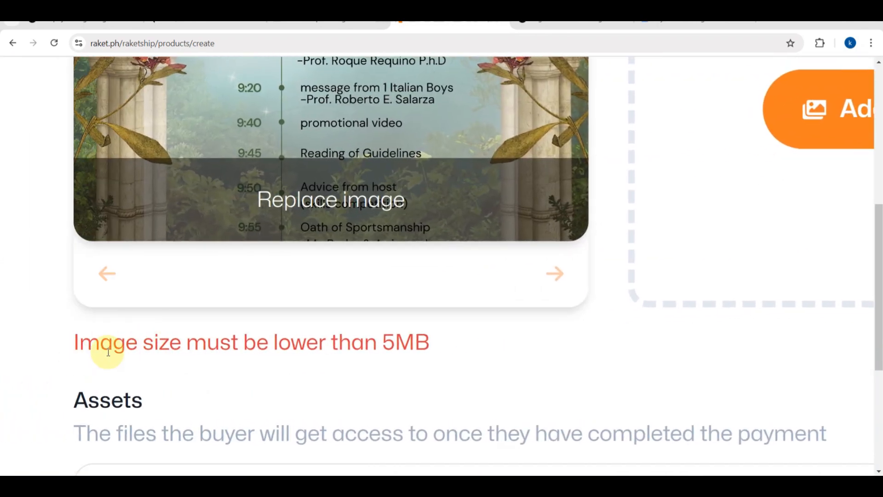
{"action": "scroll", "coordinate": [106, 352], "scroll_direction": "down", "scroll_amount": 10}
{"action": "scroll", "coordinate": [109, 355], "scroll_direction": "down", "scroll_amount": 5}
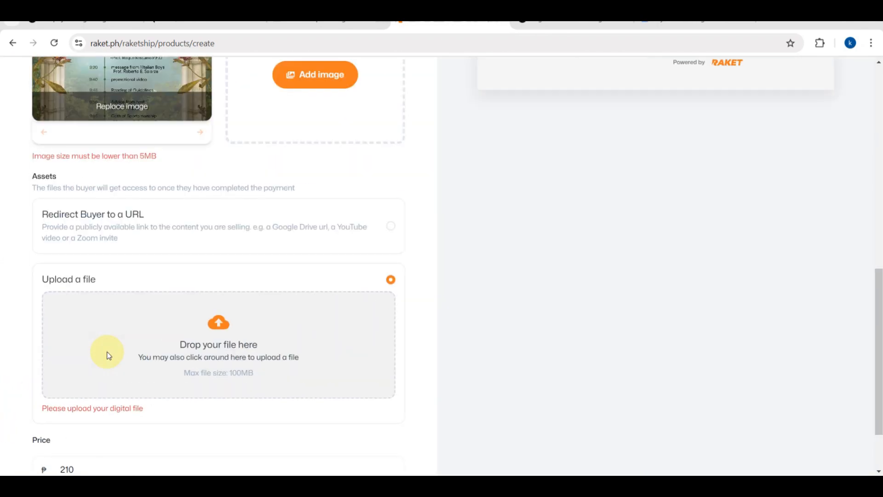
Step: Save and publish the product with the drum kit image as featured photo and print.pdf as the uploaded file
{"action": "mouse_move", "coordinate": [309, 368]}
{"action": "scroll", "coordinate": [310, 369], "scroll_direction": "down", "scroll_amount": 3}
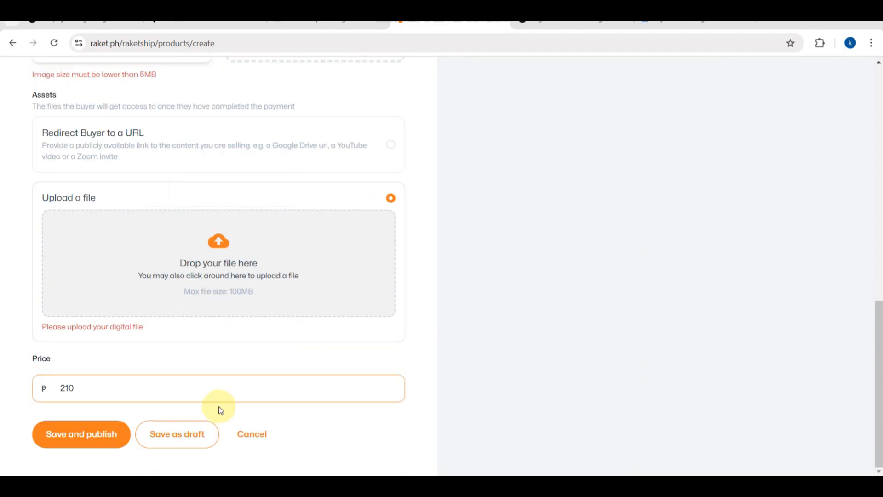
{"action": "mouse_move", "coordinate": [268, 310]}
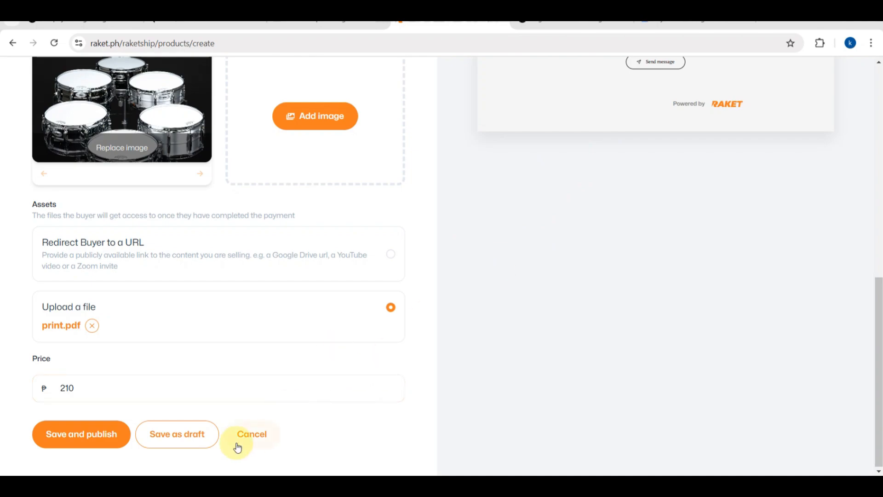
{"action": "left_click", "coordinate": [81, 434]}
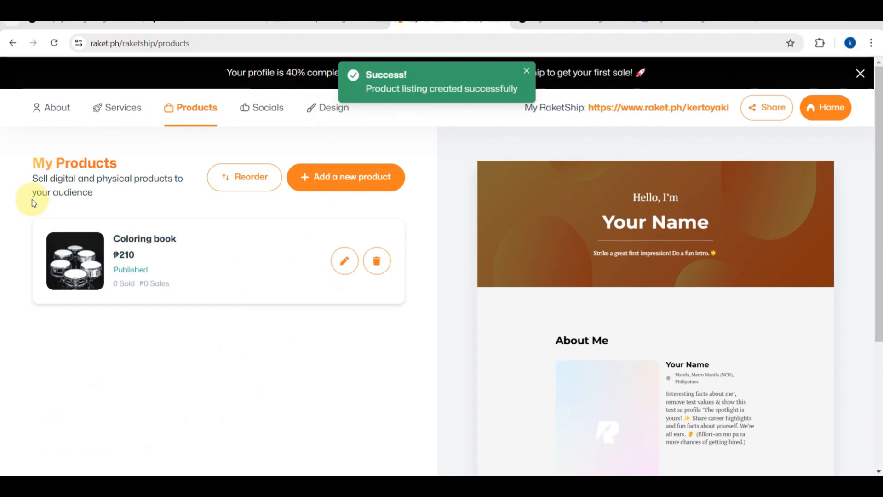
Step: Examine the Coloring book listing's price and publication status under My Products
{"action": "key", "text": "ctrl+plus"}
{"action": "key", "text": "ctrl+plus"}
{"action": "key", "text": "ctrl+plus"}
{"action": "key", "text": "ctrl+plus"}
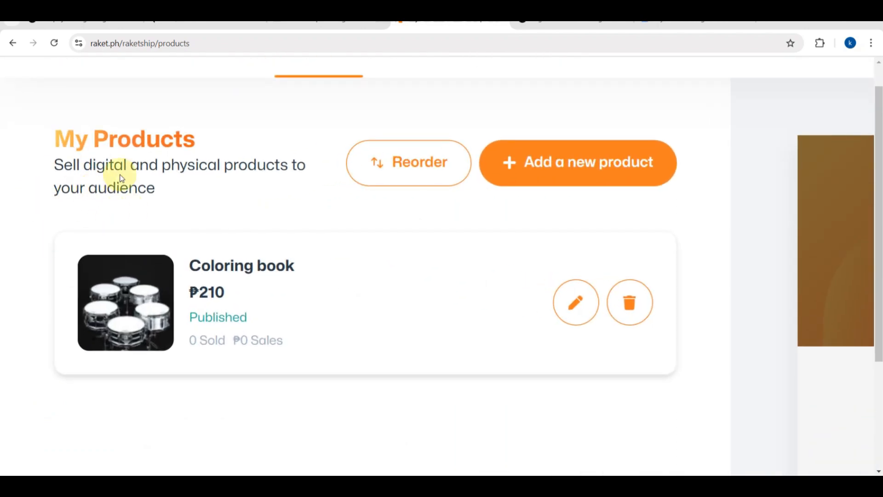
{"action": "key", "text": "ctrl+minus"}
{"action": "key", "text": "ctrl+minus"}
{"action": "key", "text": "ctrl+minus"}
{"action": "key", "text": "ctrl+minus"}
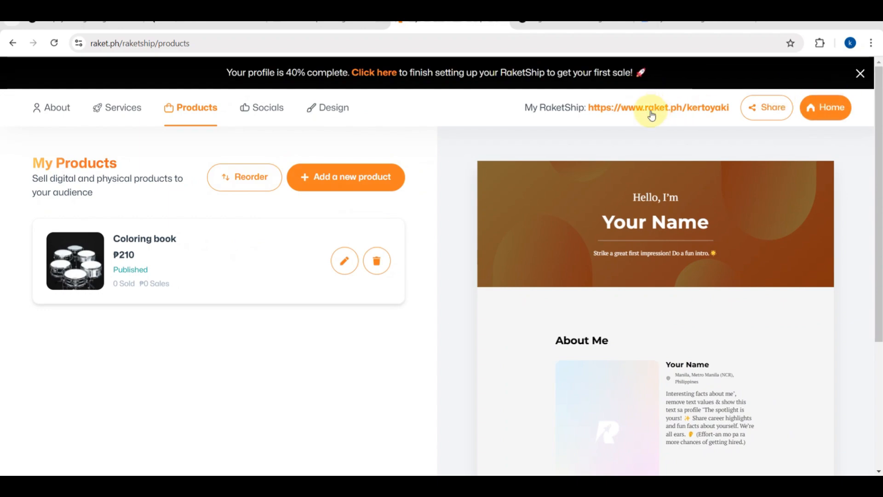
Step: Copy the RaketShip link from the sharing options and close them
{"action": "scroll", "coordinate": [636, 109], "scroll_direction": "up", "scroll_amount": 5}
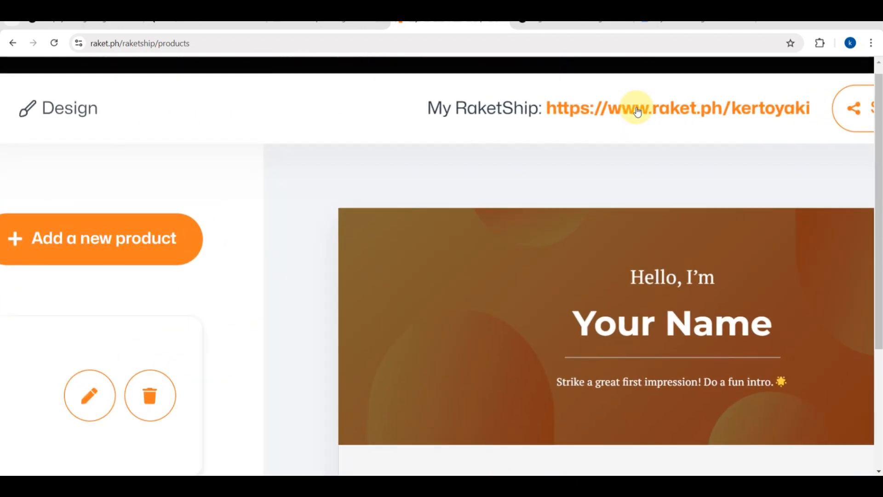
{"action": "scroll", "coordinate": [636, 109], "scroll_direction": "right", "scroll_amount": 4}
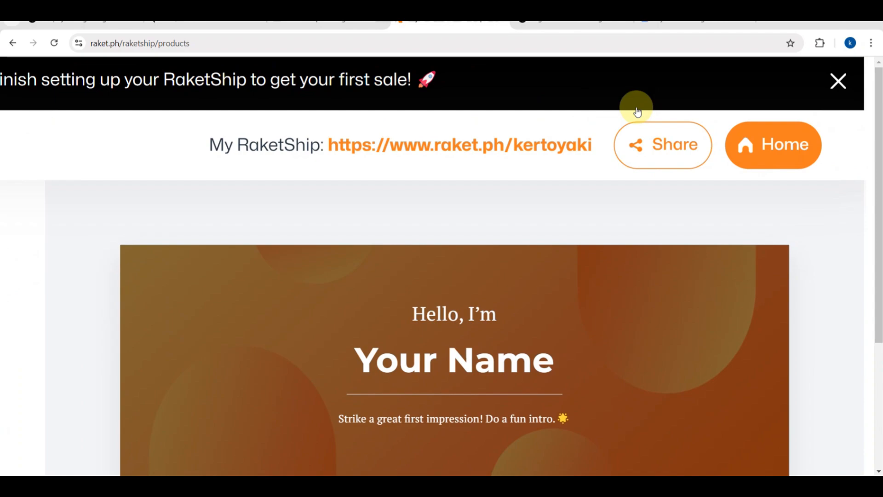
{"action": "left_click", "coordinate": [644, 140]}
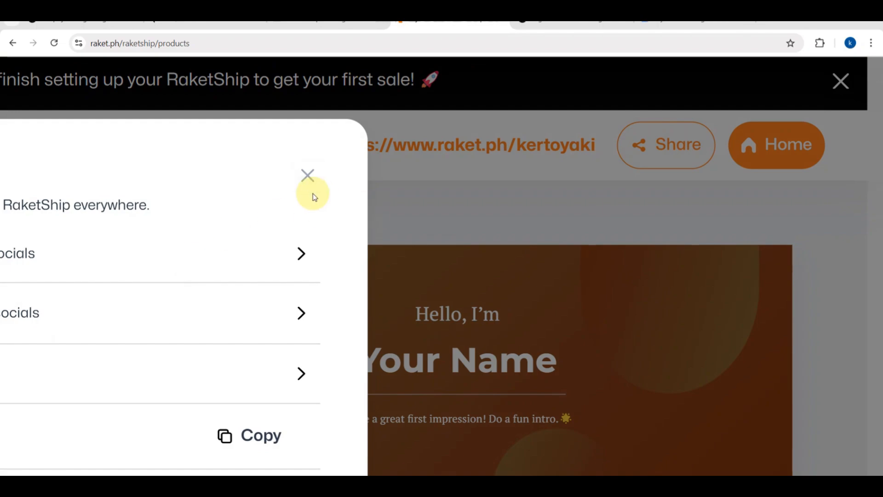
{"action": "left_click", "coordinate": [491, 197]}
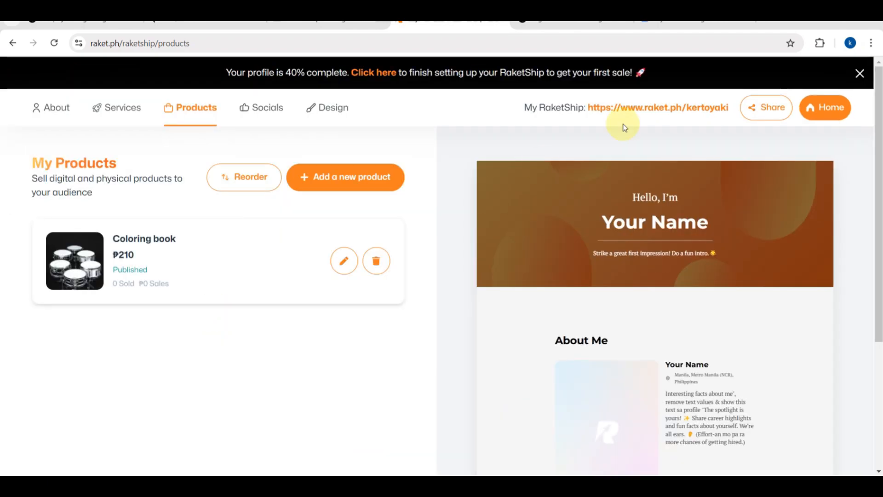
{"action": "left_click", "coordinate": [760, 100]}
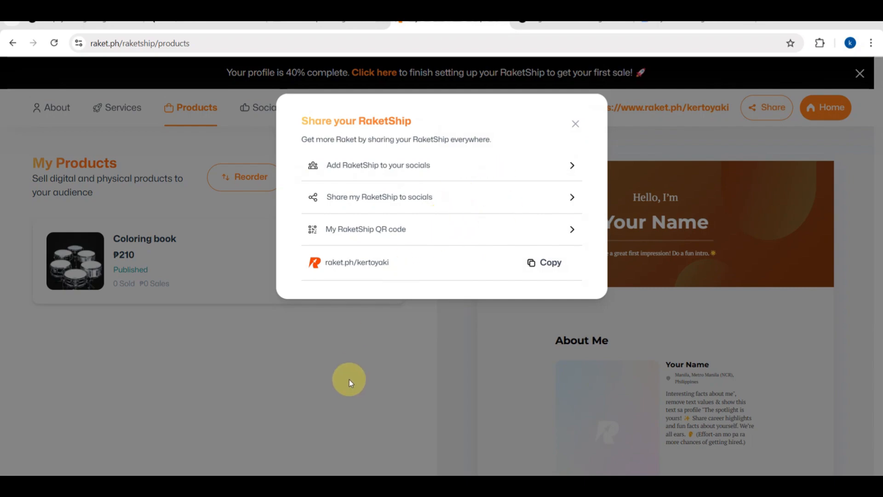
{"action": "left_click", "coordinate": [550, 263]}
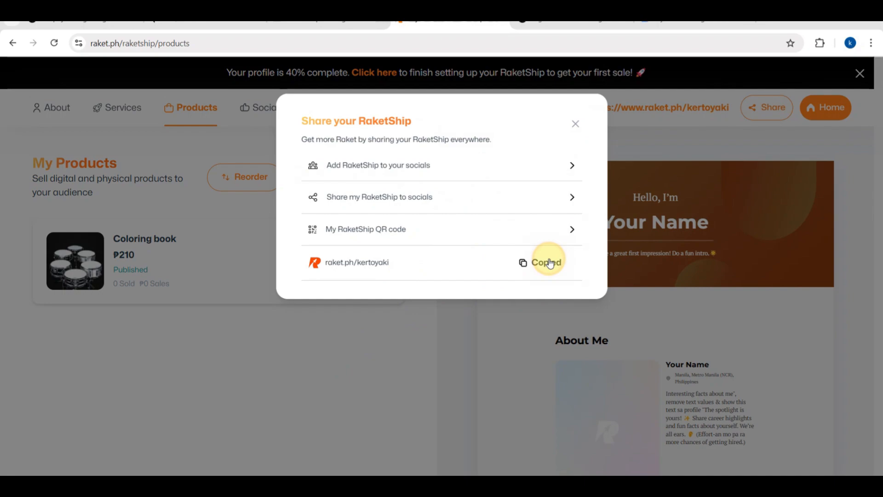
{"action": "left_click", "coordinate": [677, 149]}
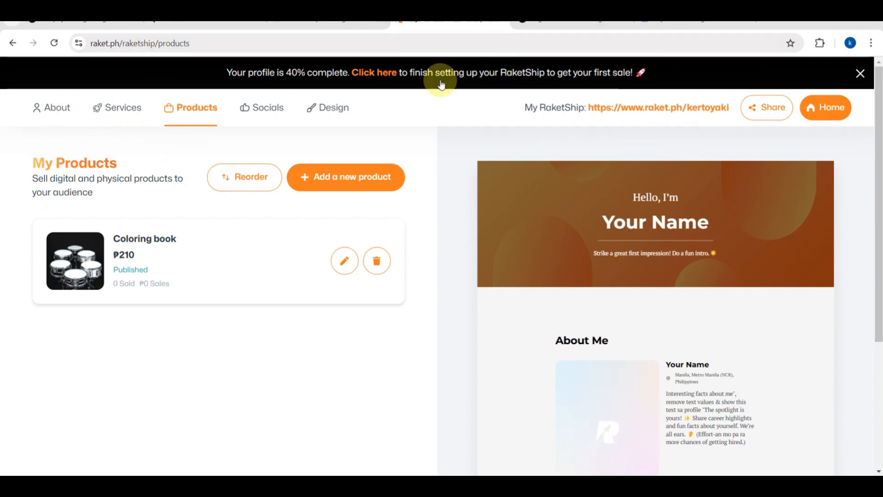
Step: Leave the product list and go to the Raket.ph home page
{"action": "left_click", "coordinate": [39, 115]}
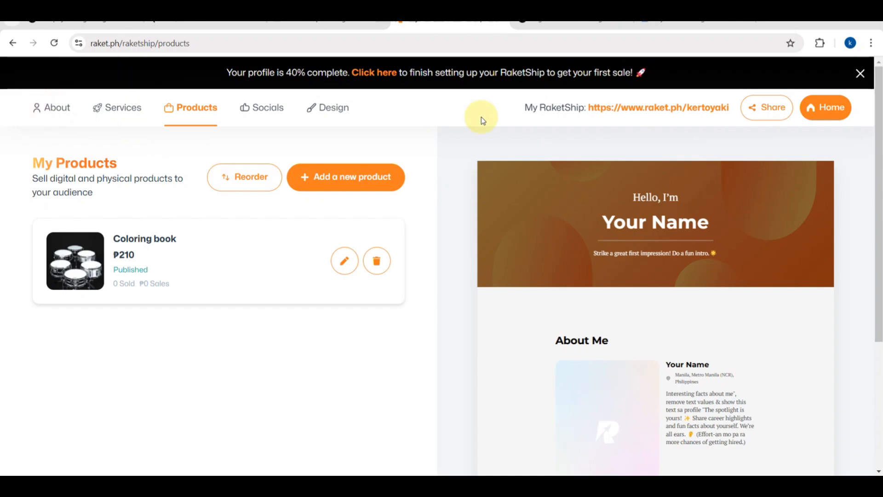
{"action": "left_click", "coordinate": [836, 100]}
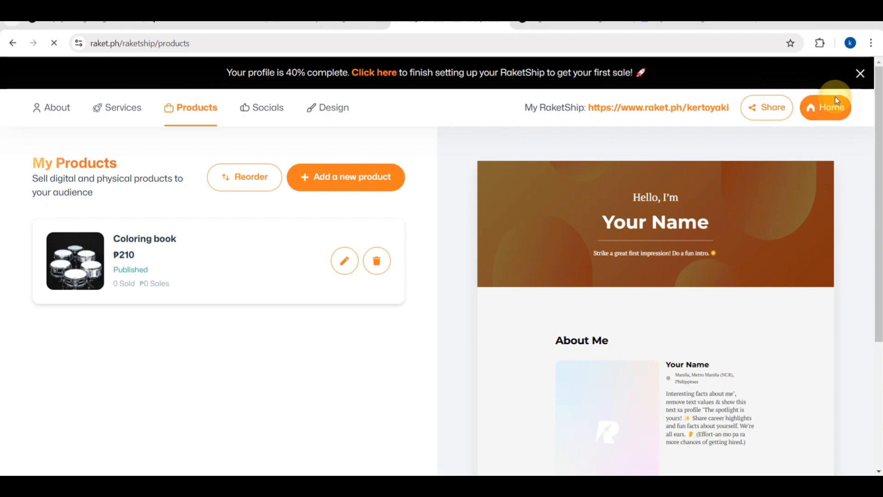